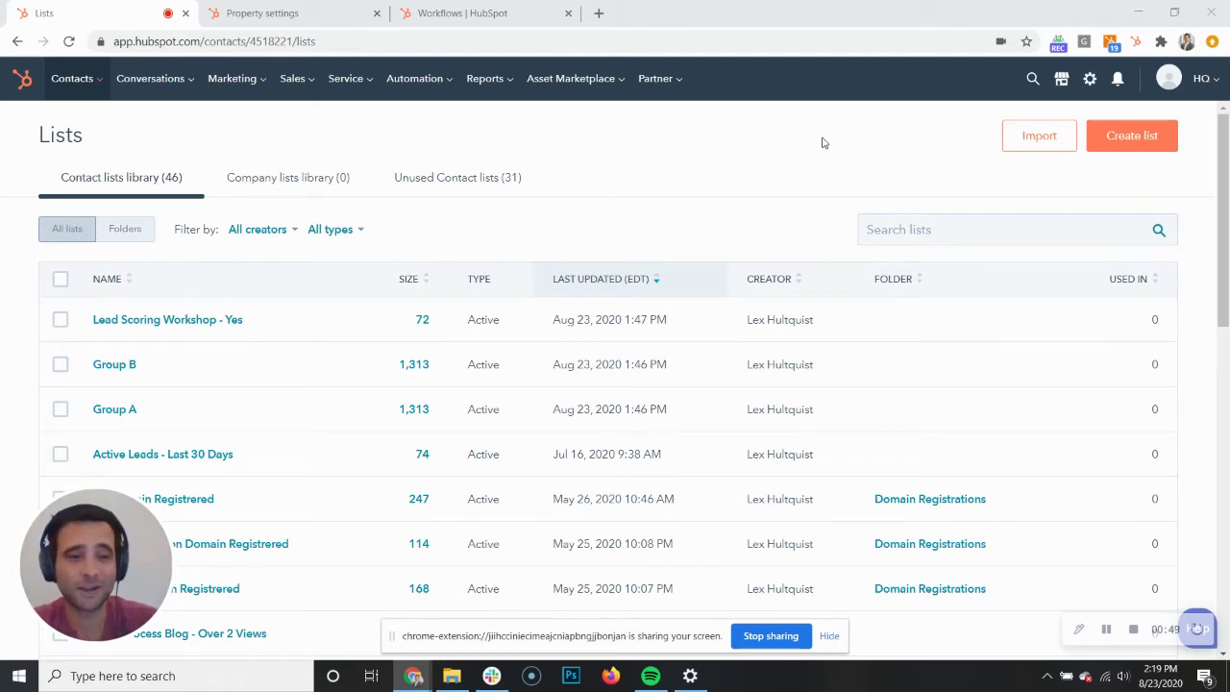
Step: Create a HubSpot user contact property labelled Random Owner Assignment in the Contact information group
{"action": "left_click", "coordinate": [246, 27]}
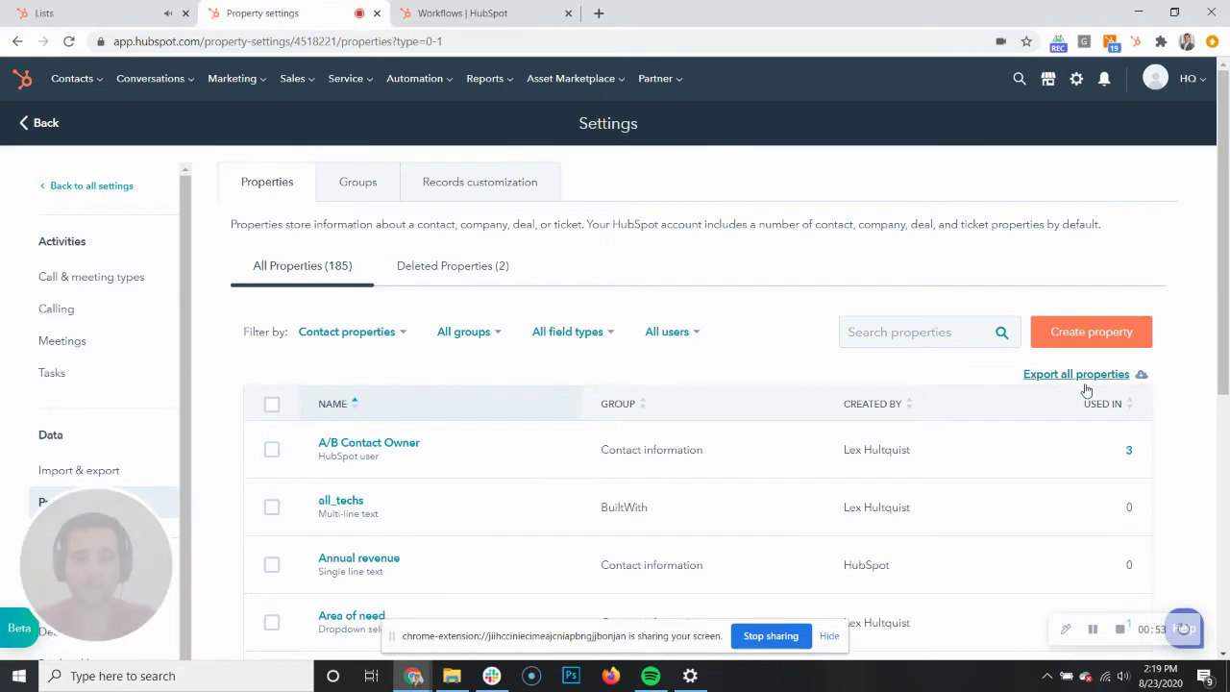
{"action": "left_click", "coordinate": [1074, 343]}
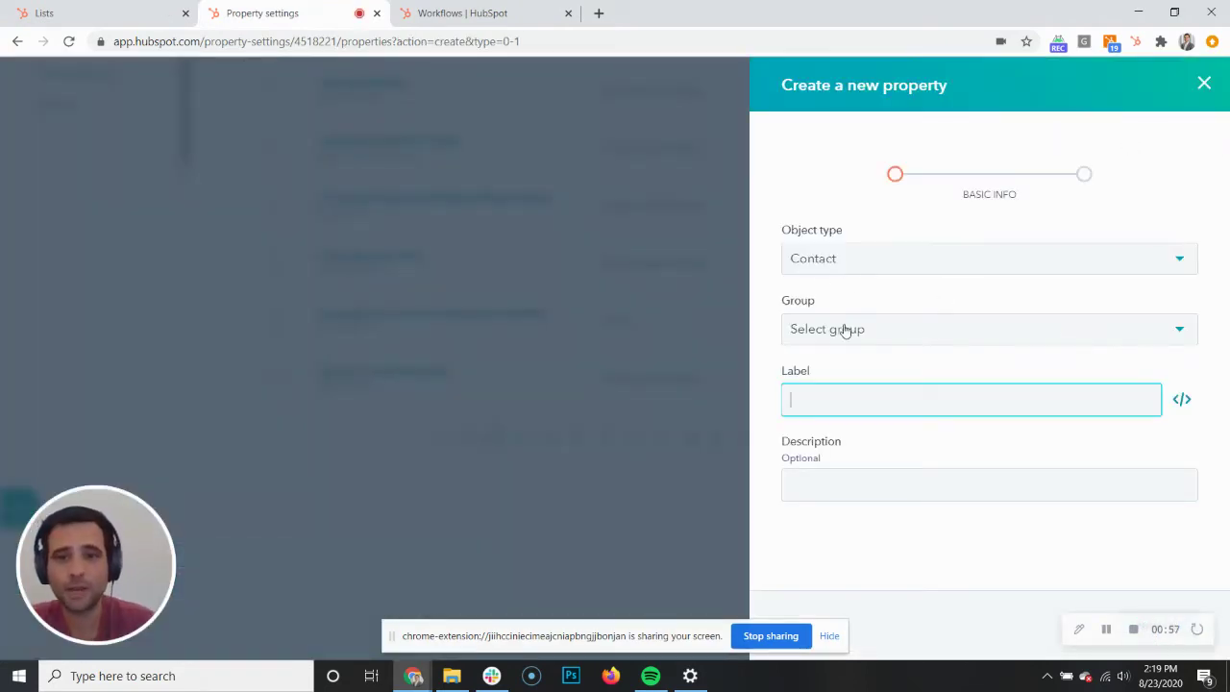
{"action": "left_click", "coordinate": [835, 330]}
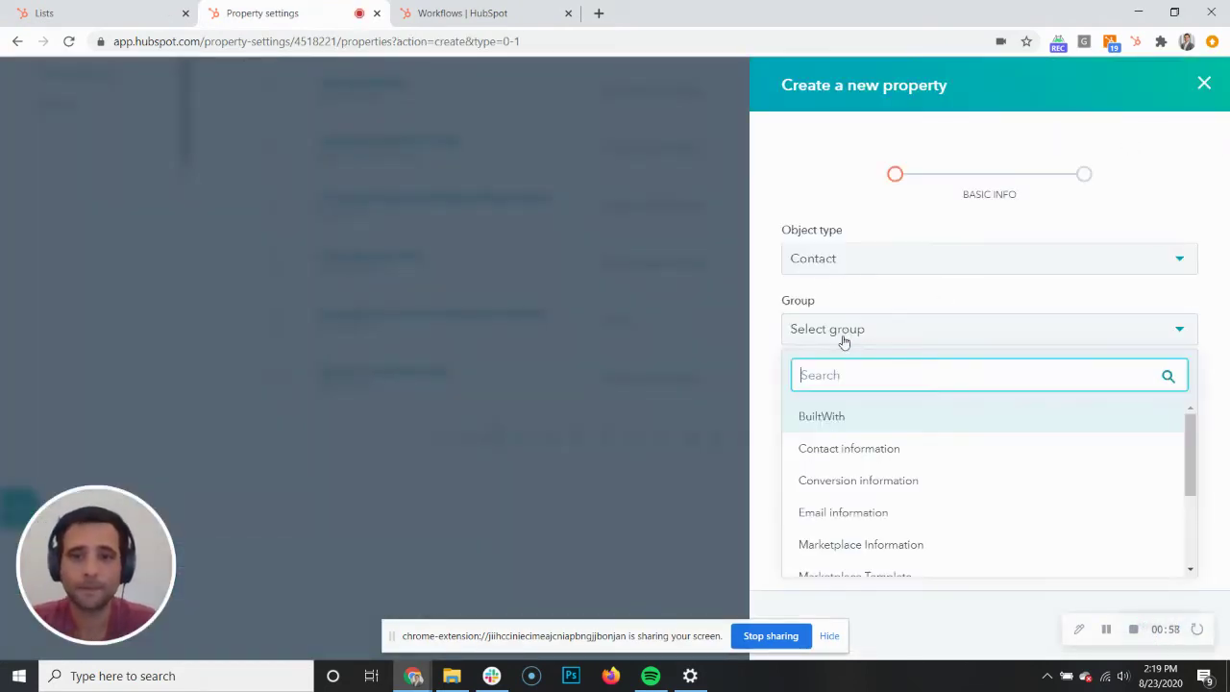
{"action": "left_click", "coordinate": [832, 450]}
{"action": "left_click", "coordinate": [870, 394]}
{"action": "type", "text": "Ra"}
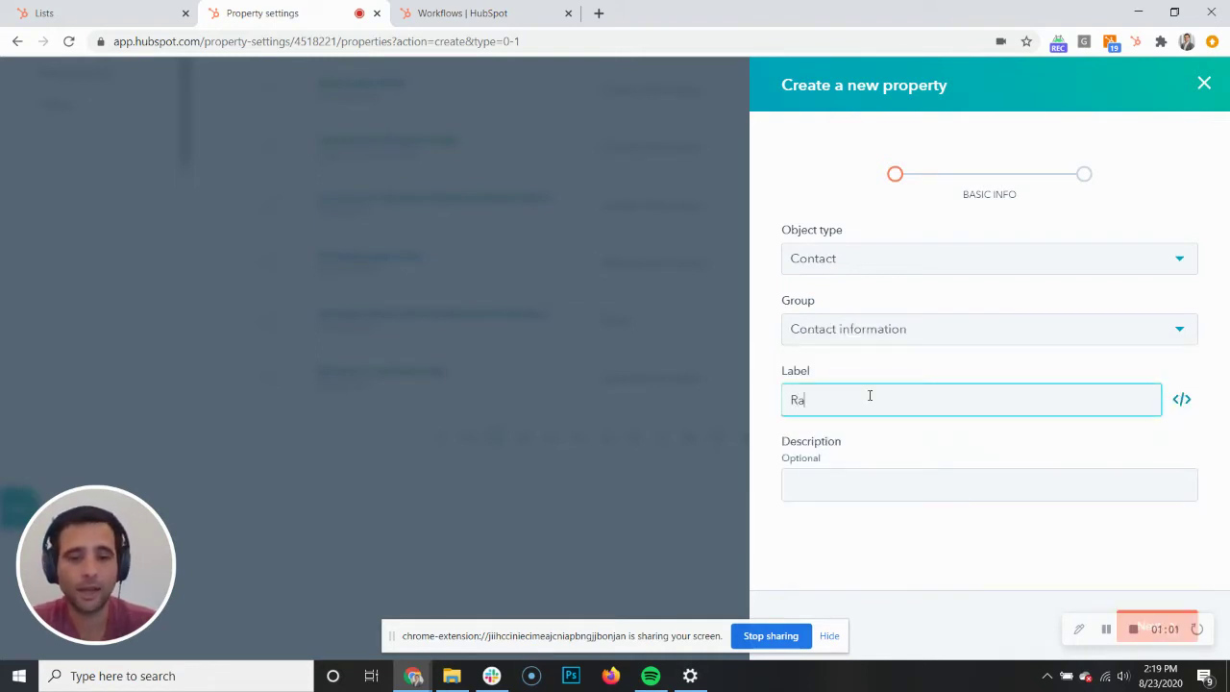
{"action": "type", "text": "ndom Owner "}
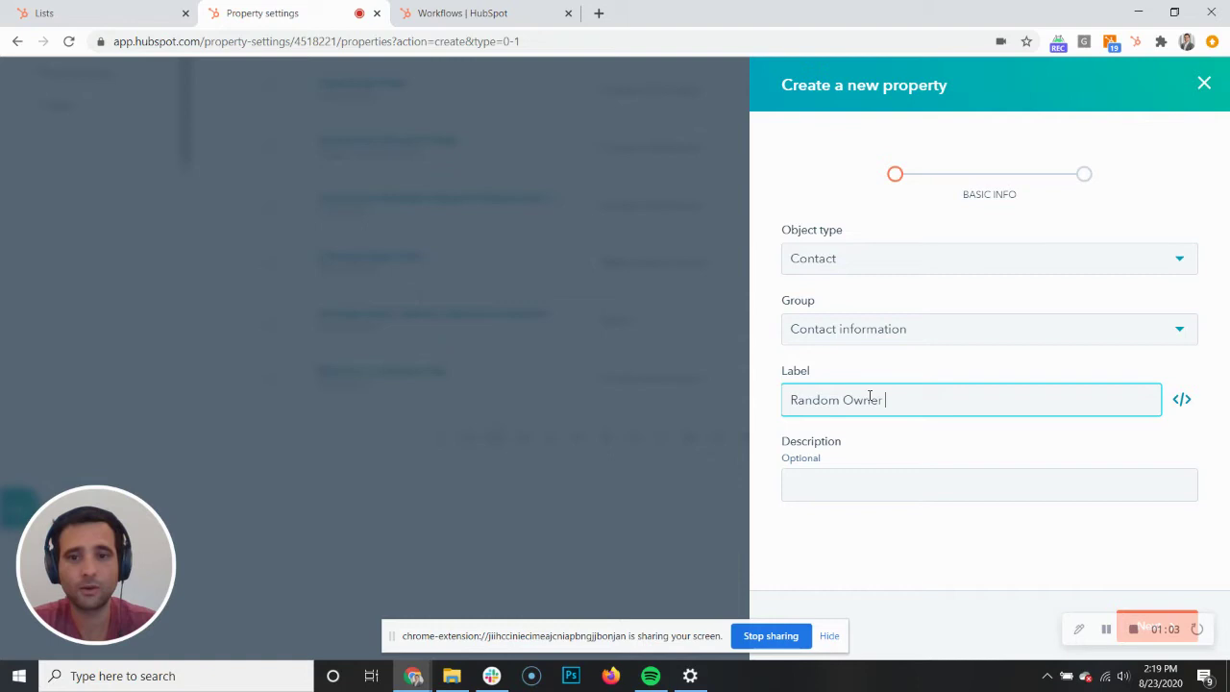
{"action": "type", "text": "Assignemt"}
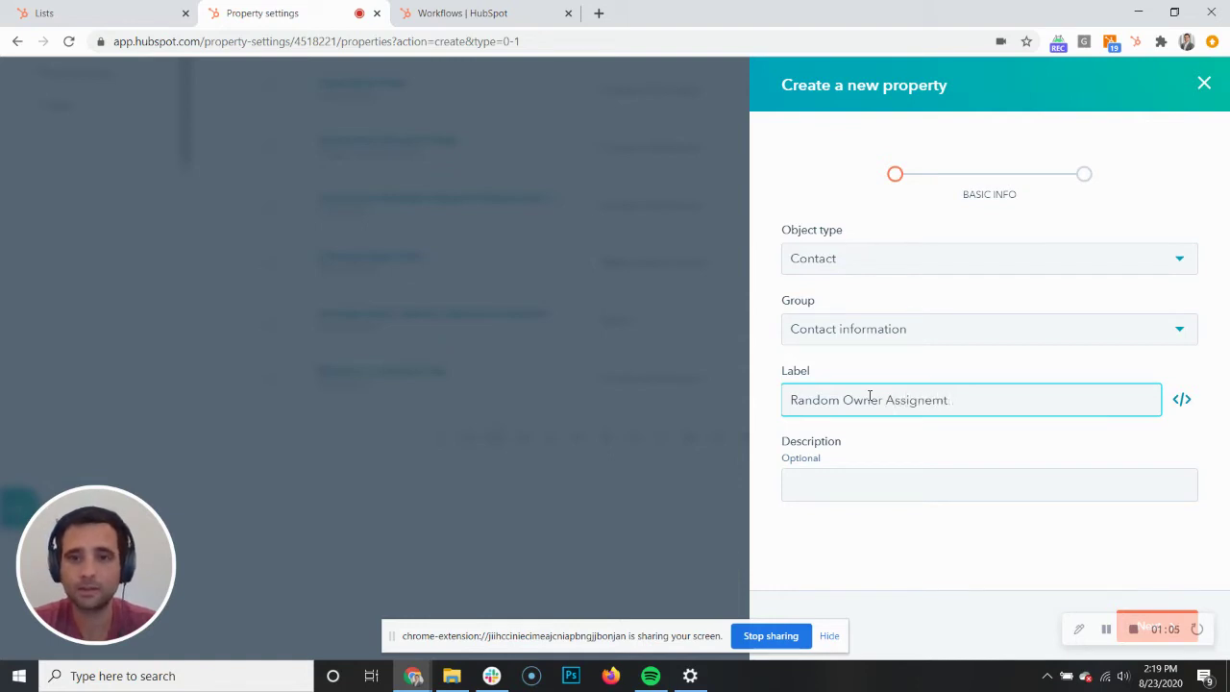
{"action": "key", "text": "BackSpace"}
{"action": "key", "text": "BackSpace"}
{"action": "key", "text": "BackSpace"}
{"action": "type", "text": "ment"}
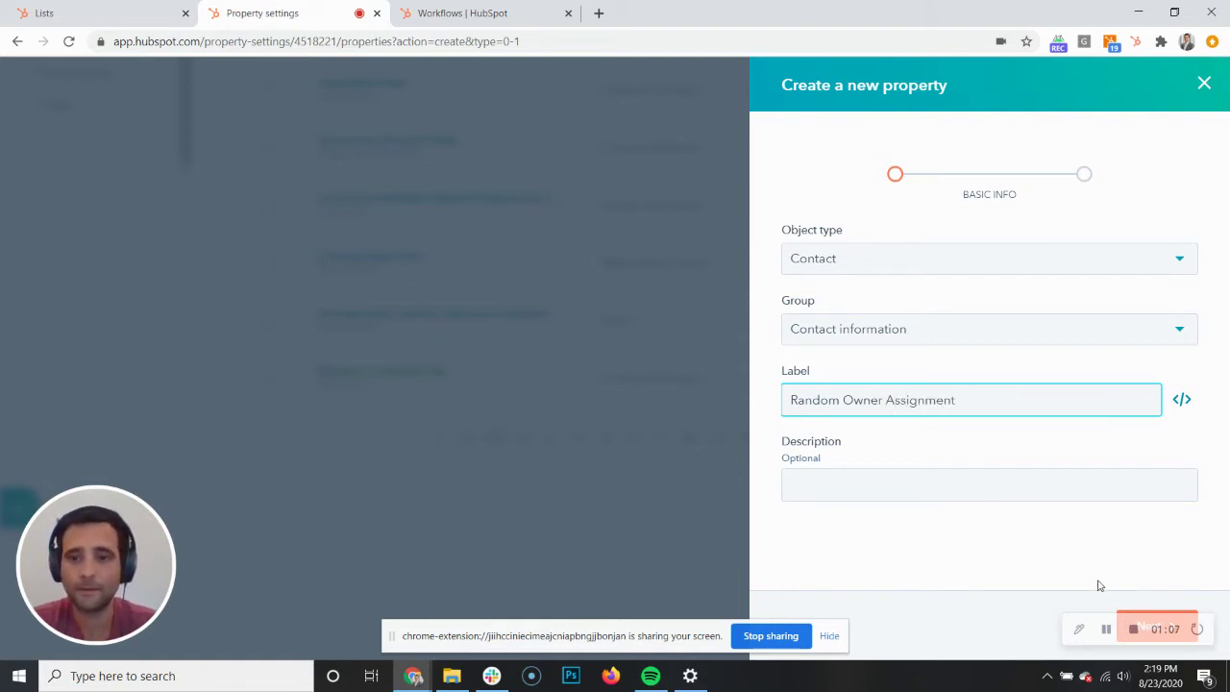
{"action": "left_click", "coordinate": [1126, 625]}
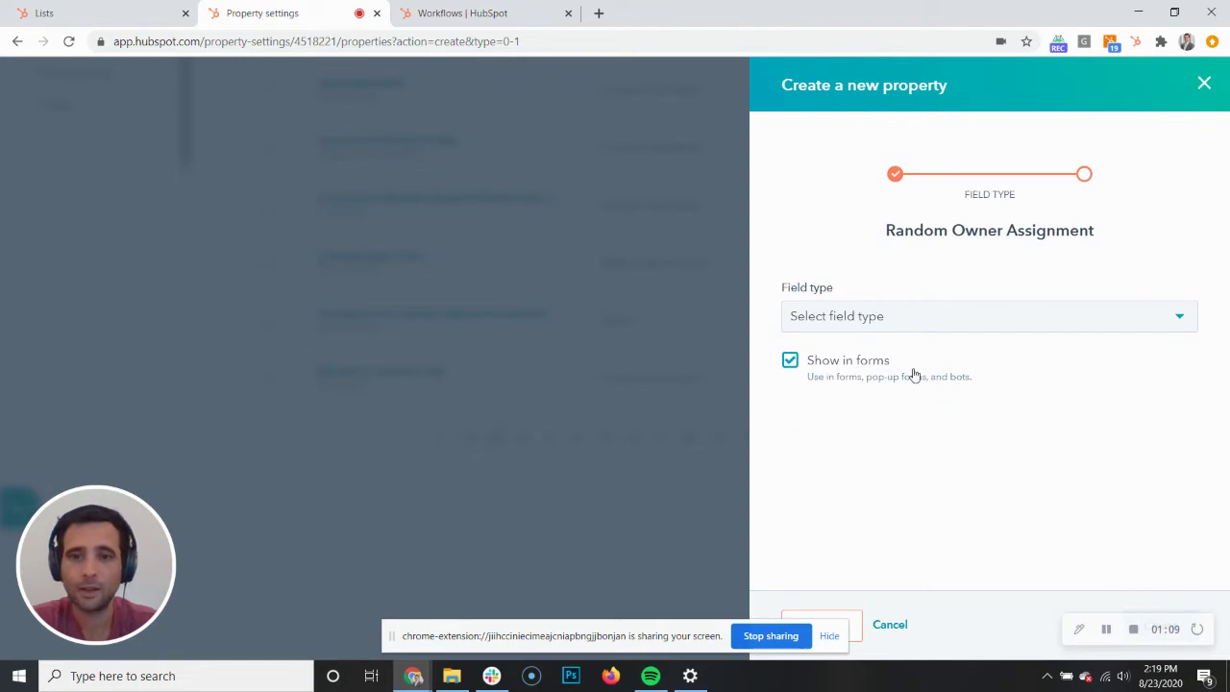
{"action": "left_click", "coordinate": [862, 318]}
{"action": "scroll", "coordinate": [863, 332], "scroll_direction": "down", "scroll_amount": 2}
{"action": "left_click", "coordinate": [864, 346]}
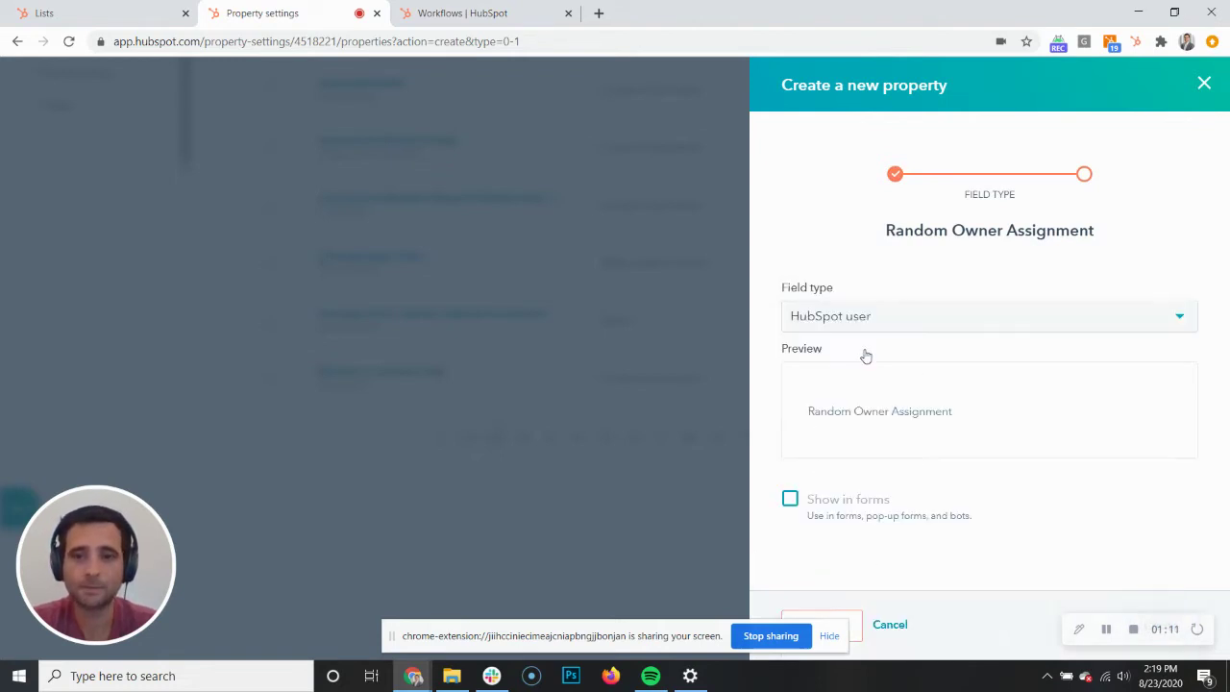
{"action": "left_click", "coordinate": [1170, 613]}
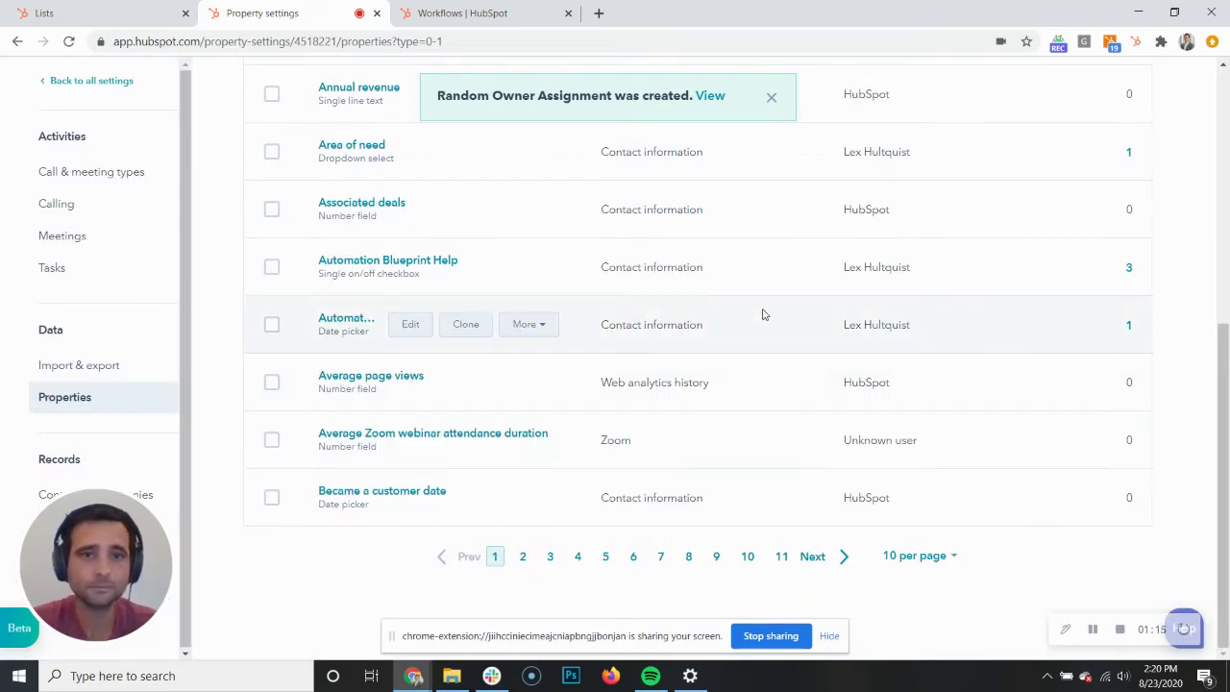
{"action": "scroll", "coordinate": [755, 308], "scroll_direction": "up", "scroll_amount": 5}
Step: Create a new contact workflow whose enrollment trigger is Email is known, and save it
{"action": "left_click", "coordinate": [457, 15]}
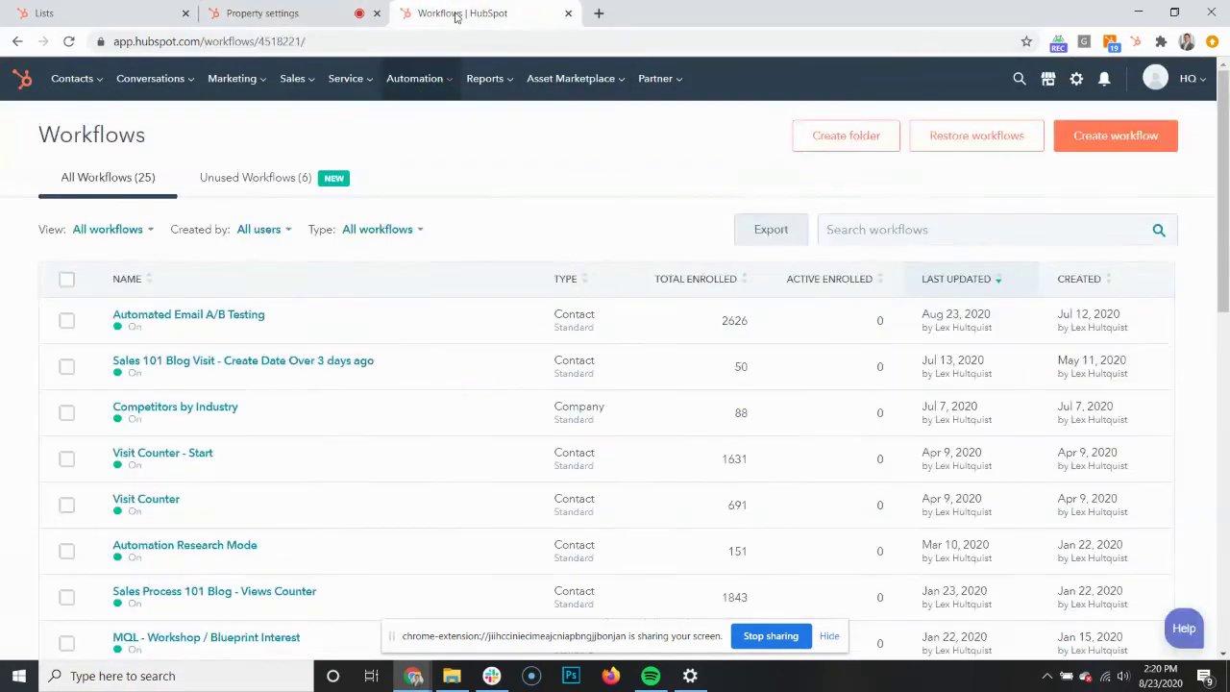
{"action": "left_click", "coordinate": [1083, 142]}
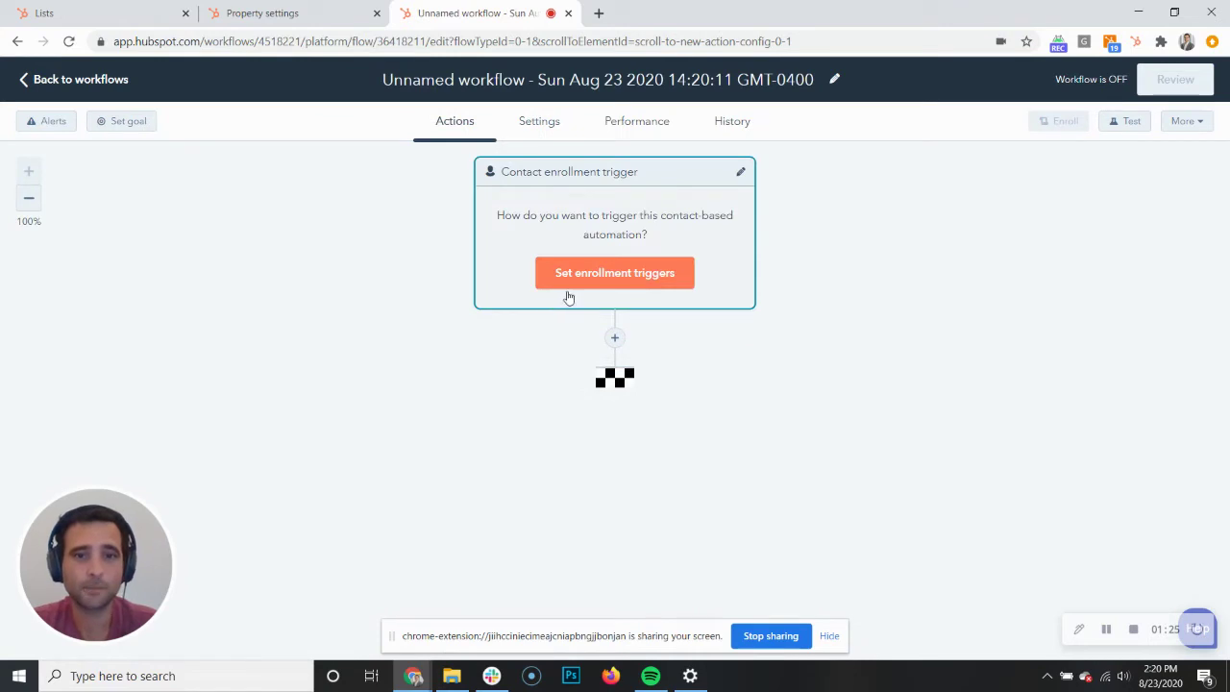
{"action": "left_click", "coordinate": [572, 284]}
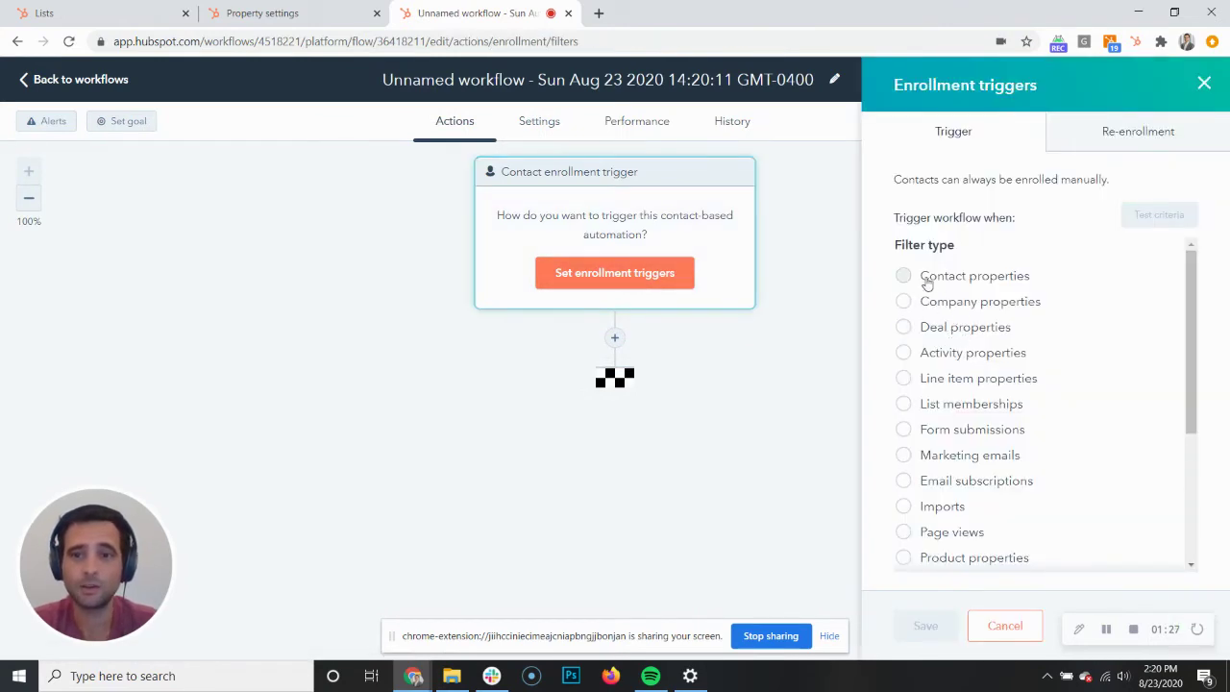
{"action": "left_click", "coordinate": [926, 278]}
{"action": "type", "text": "email"}
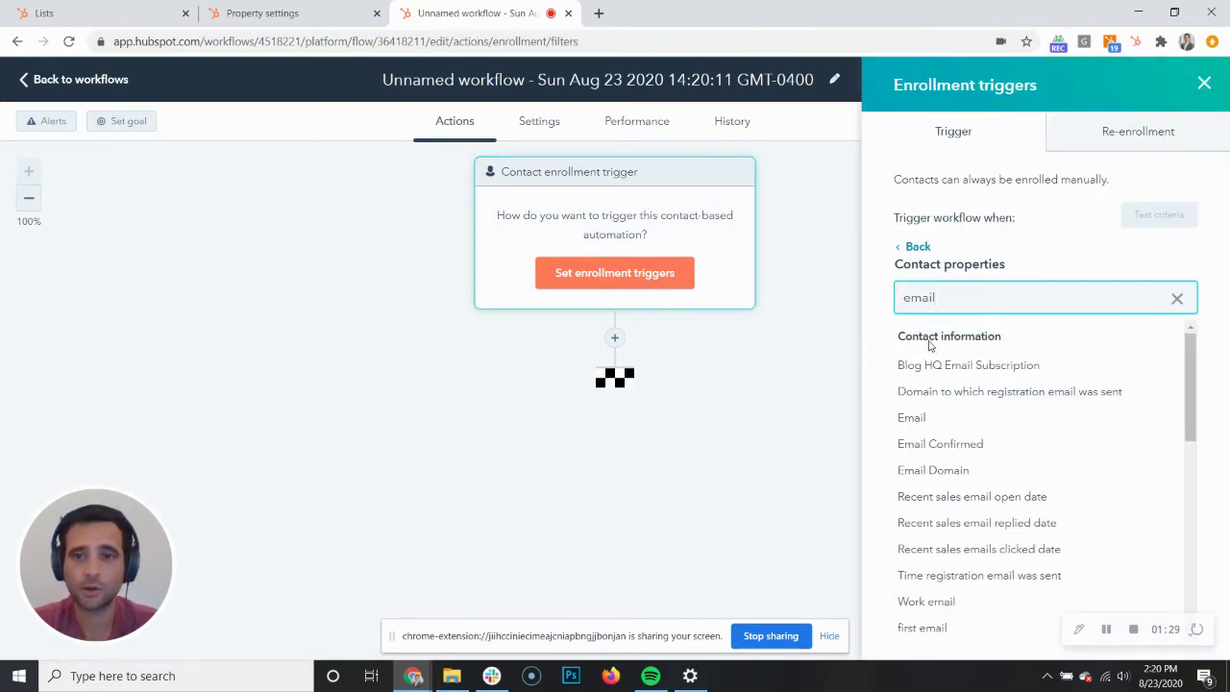
{"action": "left_click", "coordinate": [926, 419]}
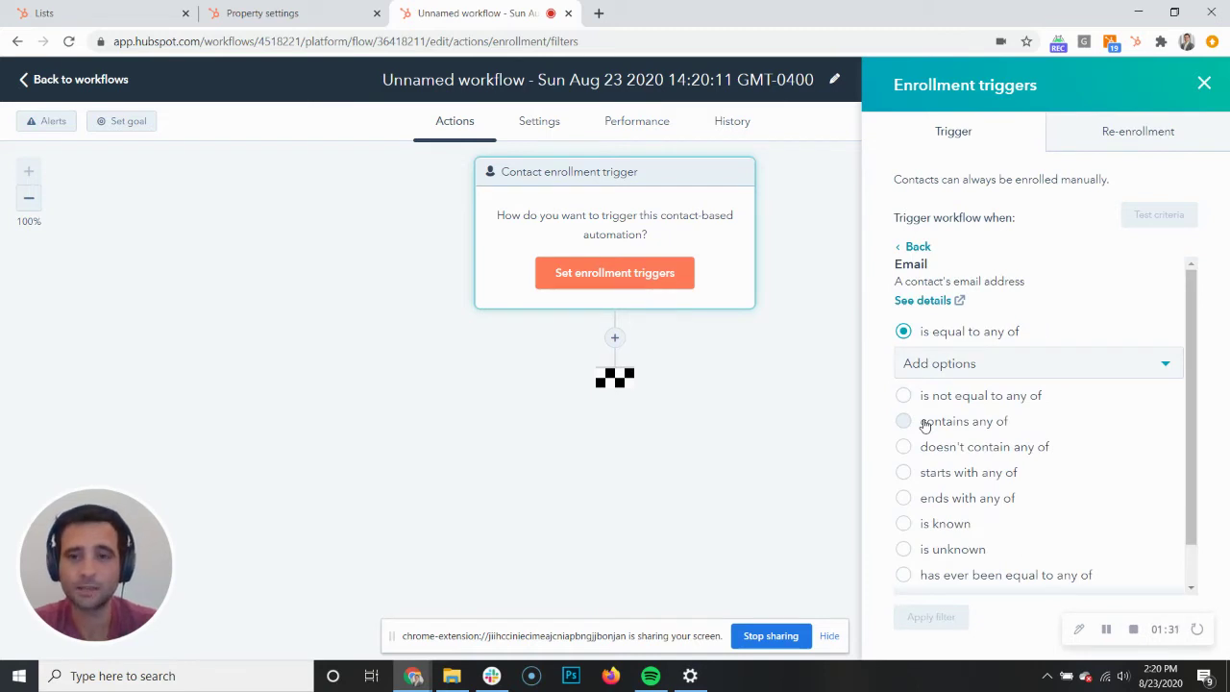
{"action": "scroll", "coordinate": [1028, 427], "scroll_direction": "down", "scroll_amount": 2}
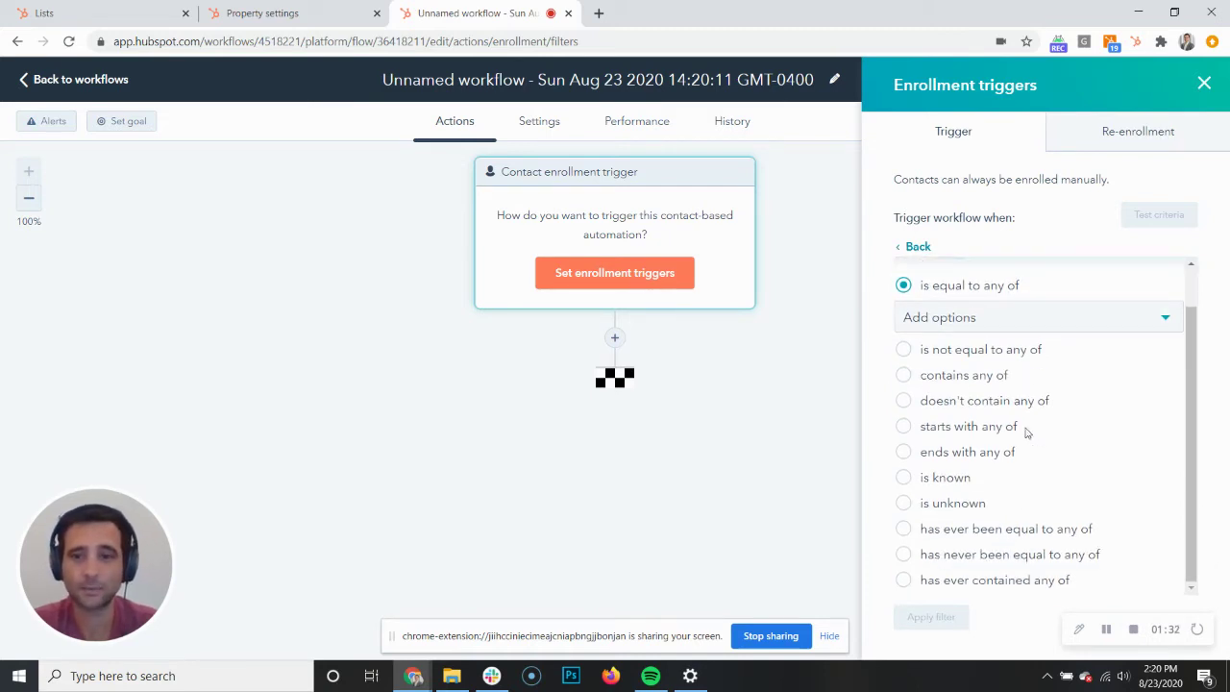
{"action": "left_click", "coordinate": [947, 480]}
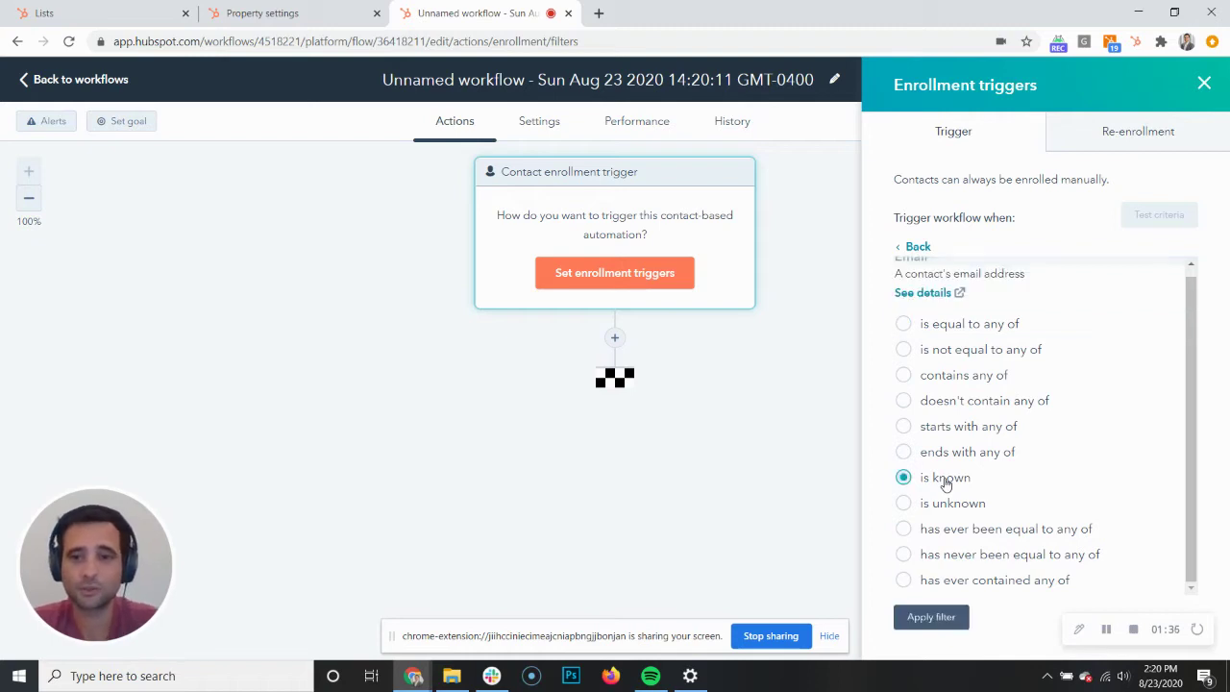
{"action": "left_click", "coordinate": [931, 616]}
{"action": "left_click", "coordinate": [924, 636]}
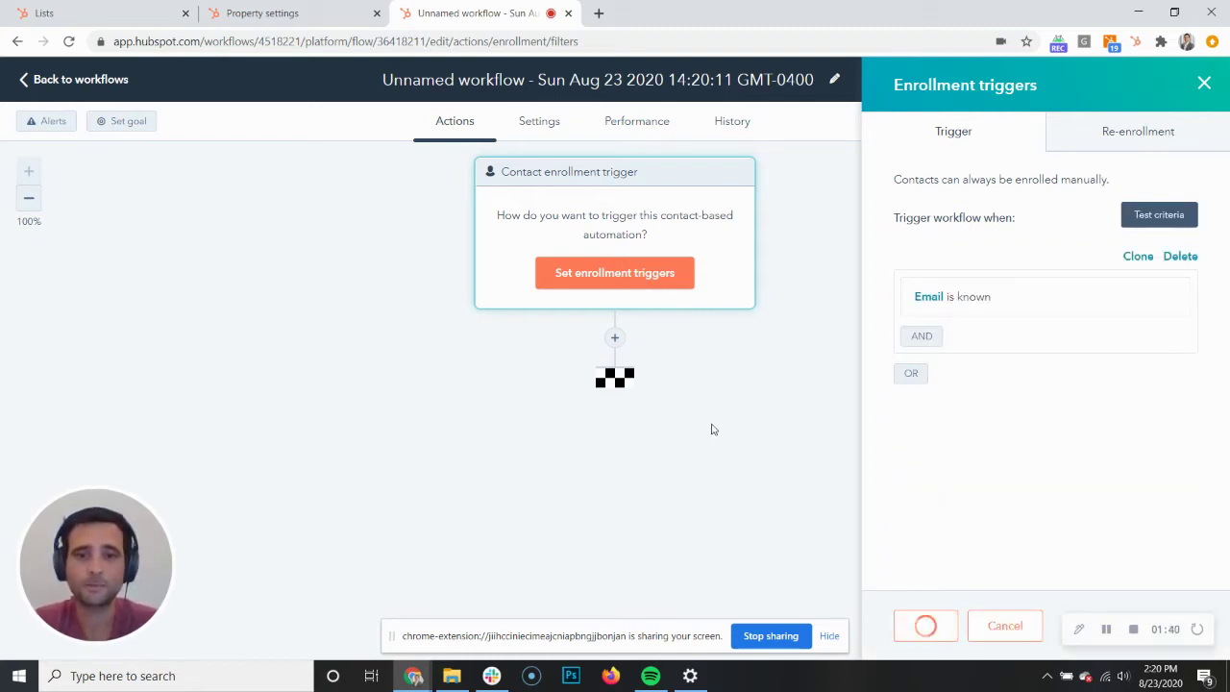
Step: Add a Rotate contact to owner action that uses the Random Owner Assignment property
{"action": "left_click", "coordinate": [615, 309]}
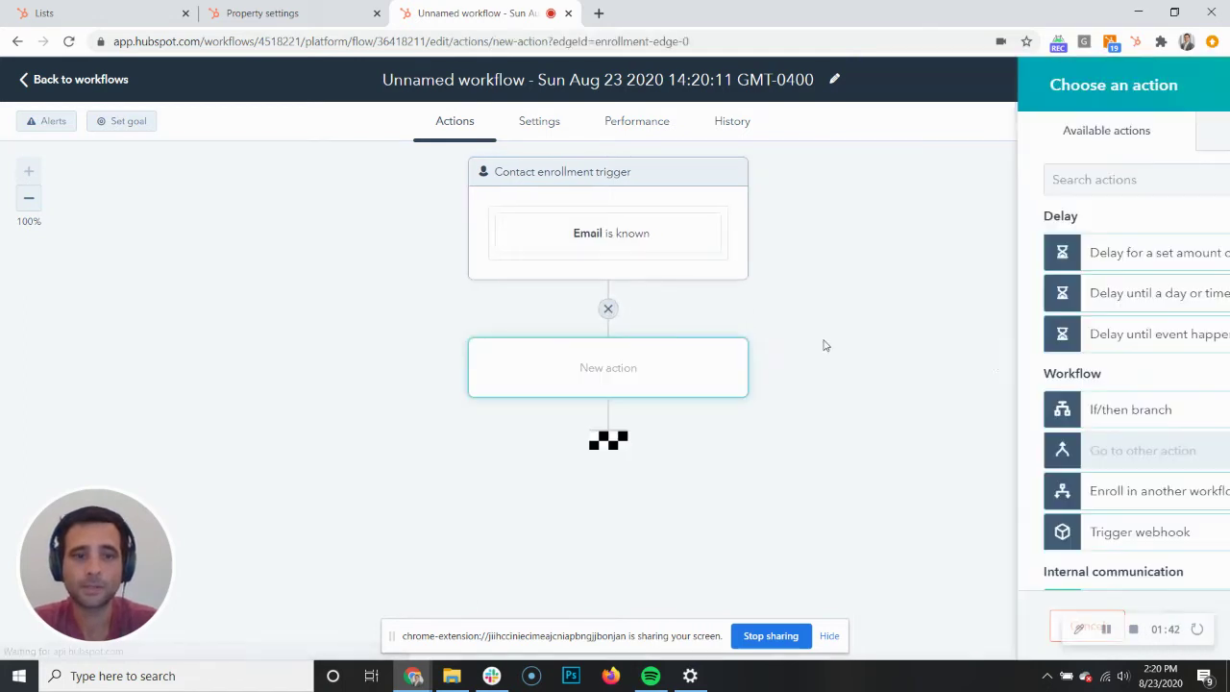
{"action": "scroll", "coordinate": [926, 369], "scroll_direction": "down", "scroll_amount": 3}
{"action": "scroll", "coordinate": [926, 373], "scroll_direction": "down", "scroll_amount": 3}
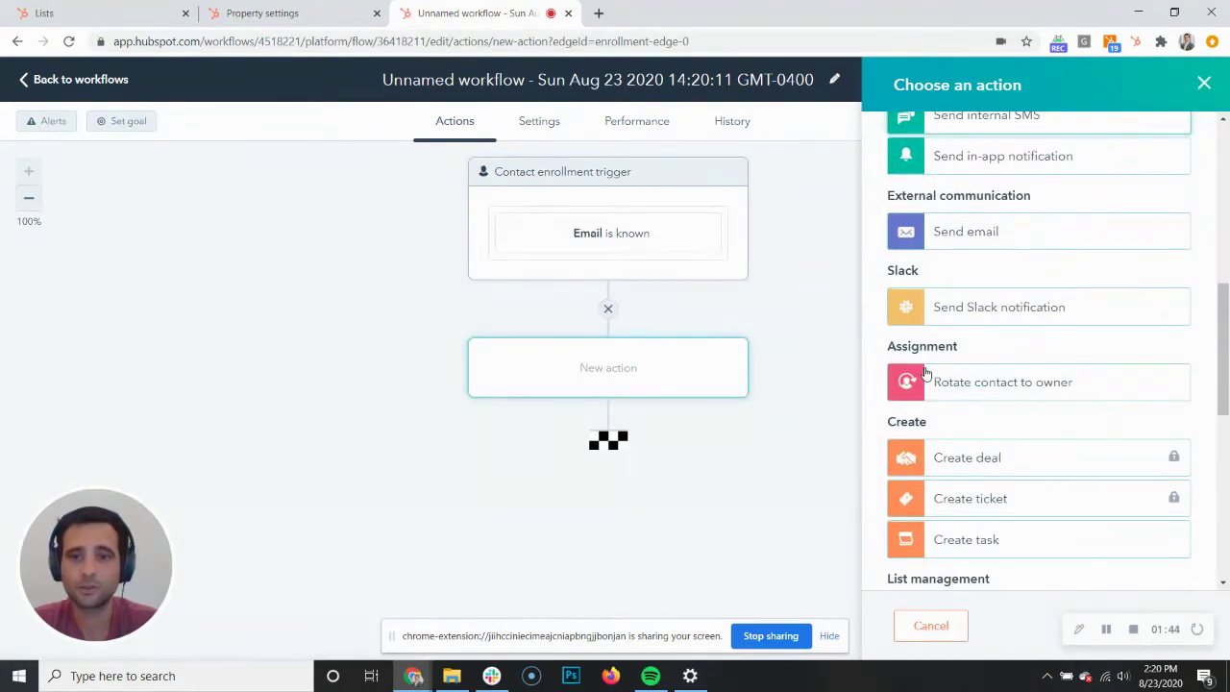
{"action": "left_click", "coordinate": [996, 383]}
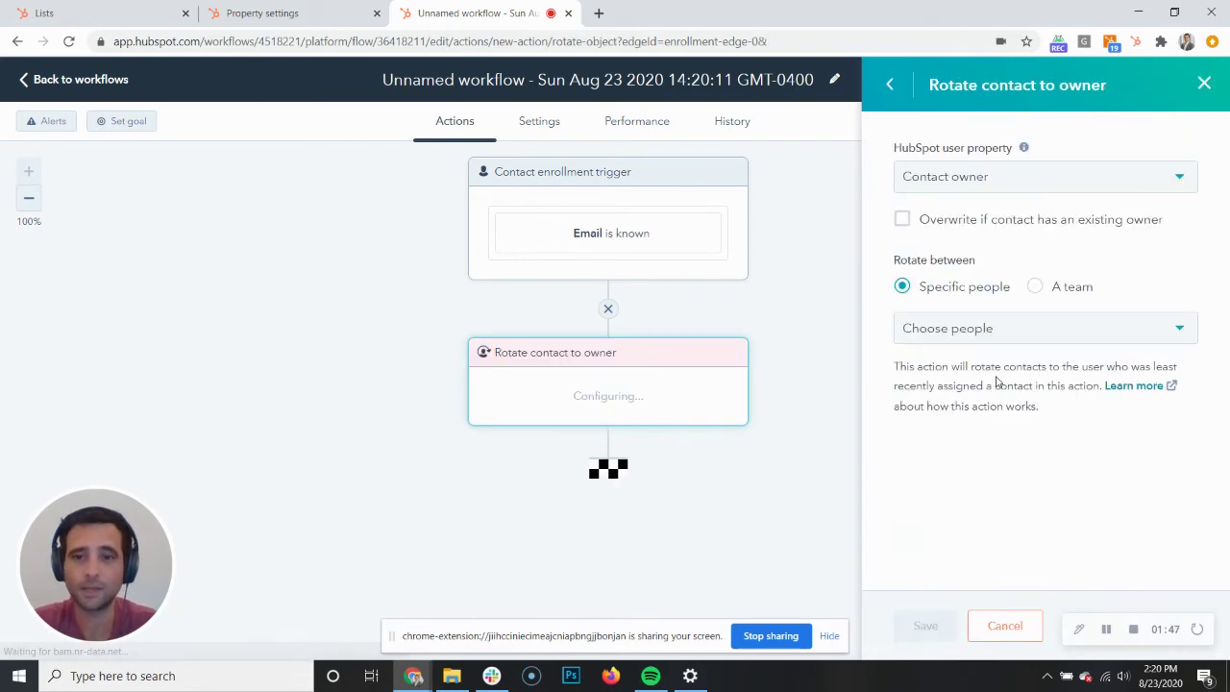
{"action": "left_click", "coordinate": [929, 177]}
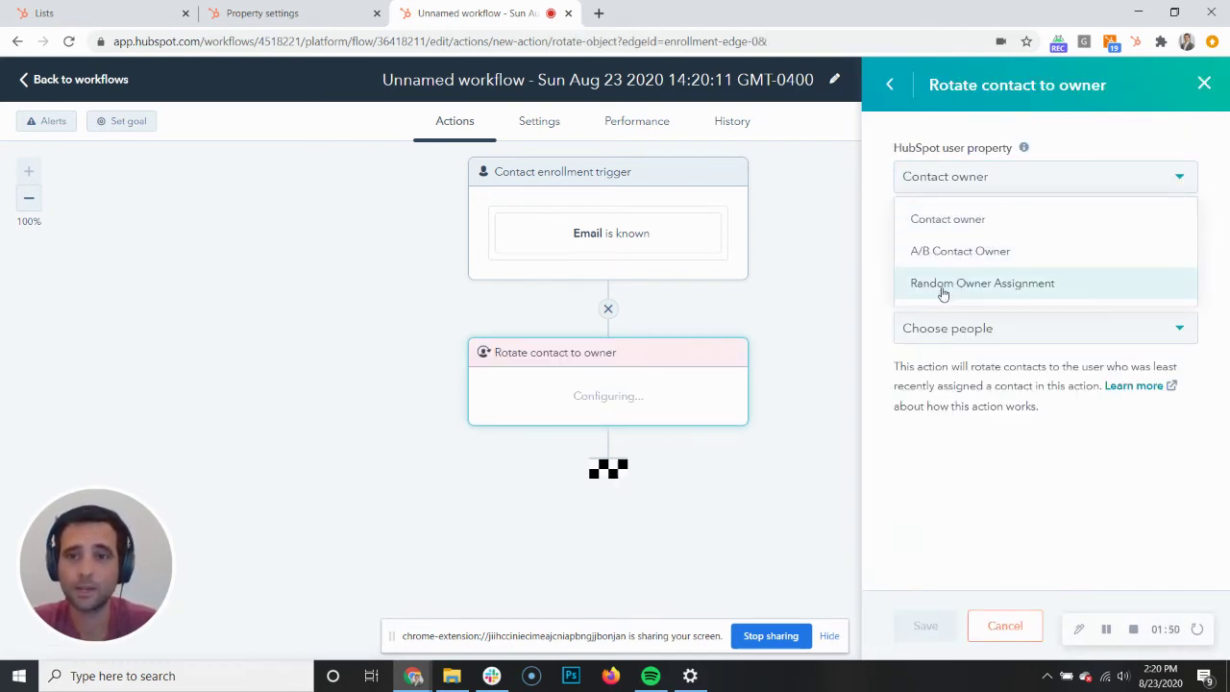
{"action": "left_click", "coordinate": [984, 285]}
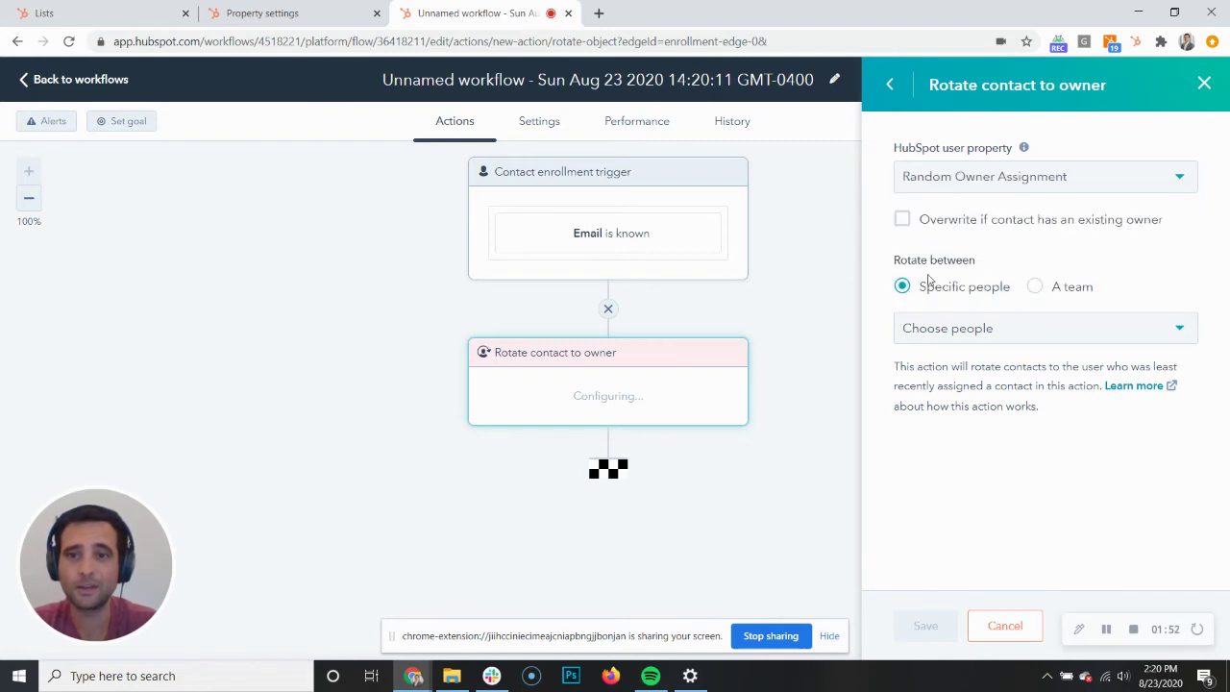
Step: Add two users to the owner rotation under Choose people
{"action": "left_click", "coordinate": [935, 341]}
{"action": "type", "text": "lex"}
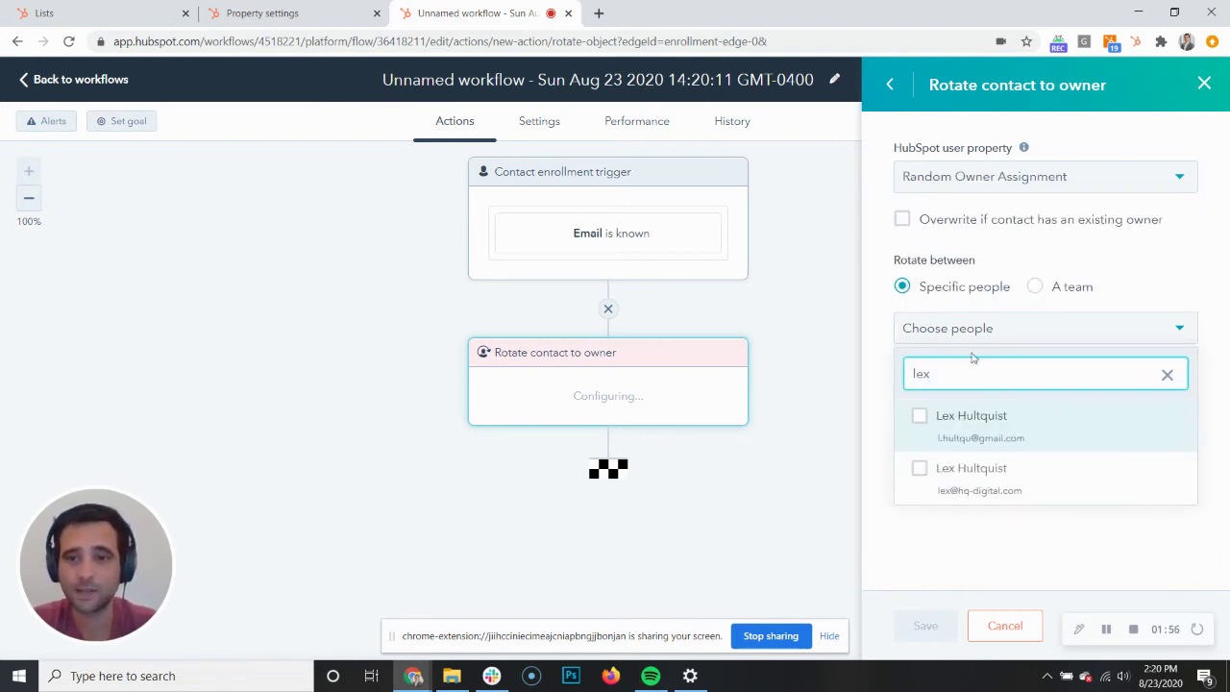
{"action": "left_click", "coordinate": [918, 468]}
{"action": "left_click", "coordinate": [935, 535]}
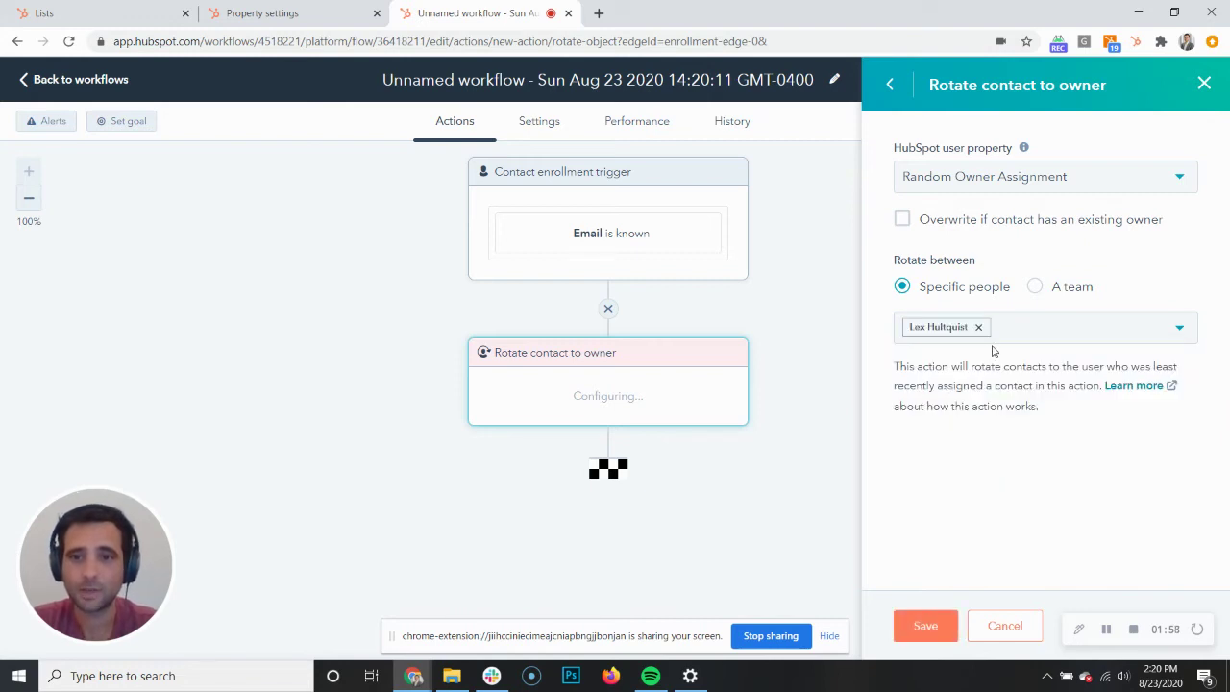
{"action": "left_click", "coordinate": [1015, 334]}
{"action": "type", "text": "megh"}
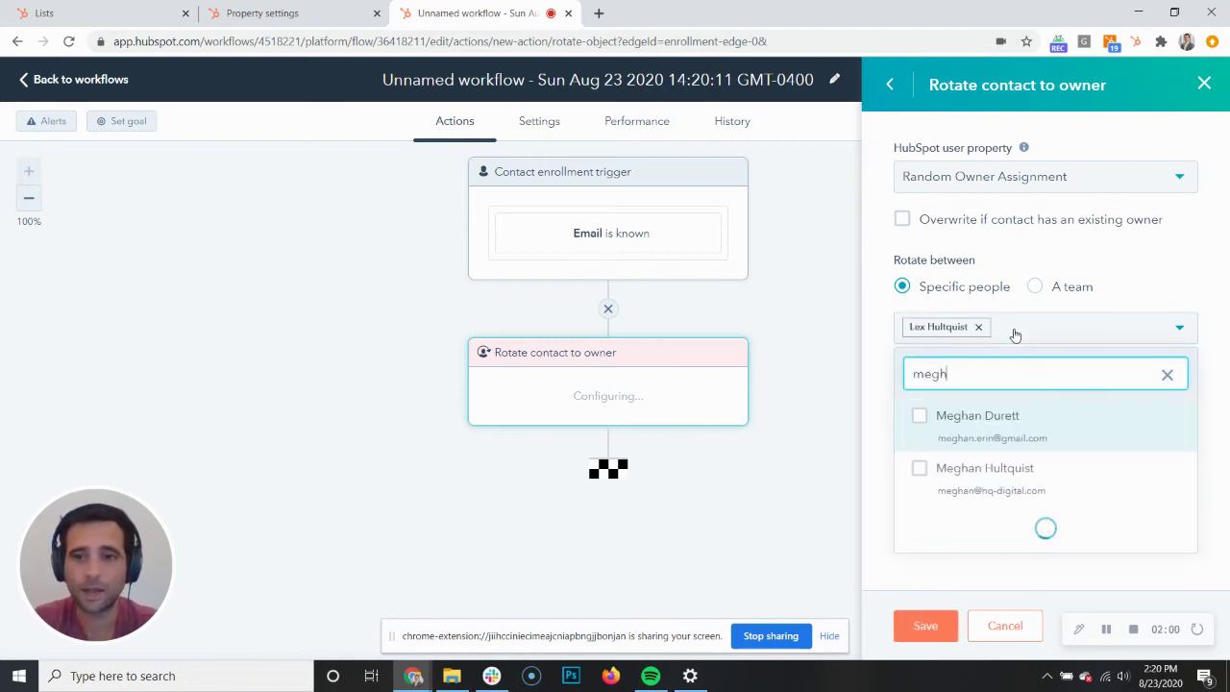
{"action": "left_click", "coordinate": [919, 468]}
{"action": "left_click", "coordinate": [927, 552]}
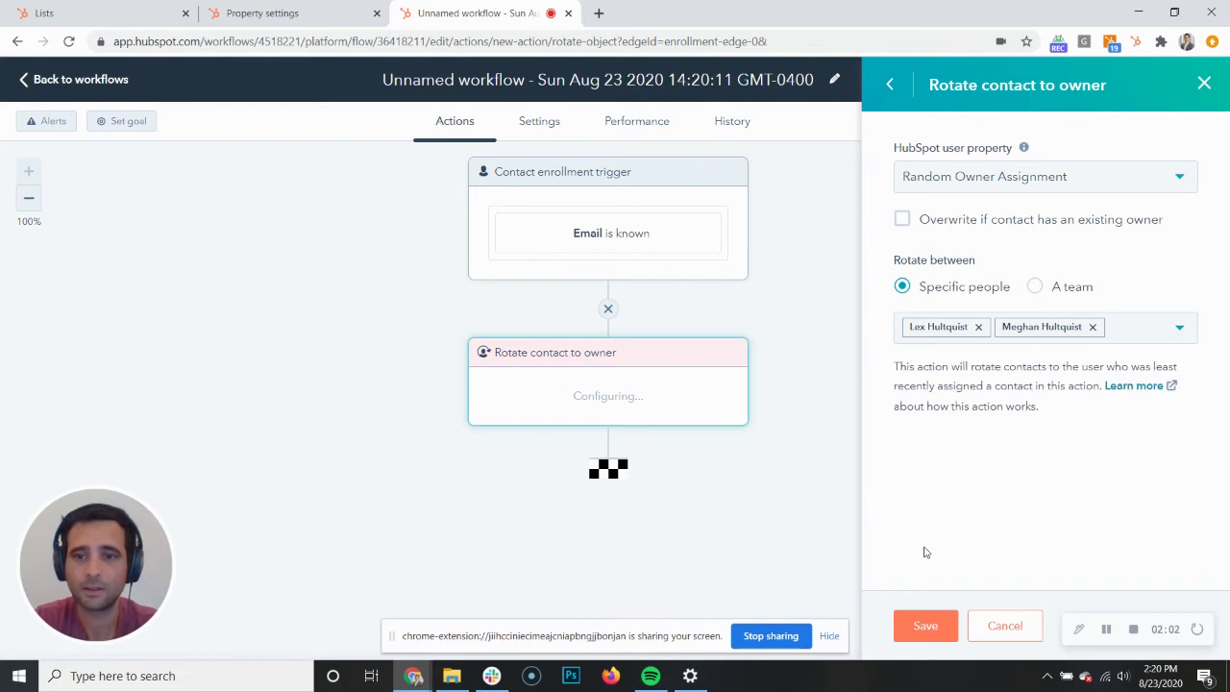
Step: Save the rotate action, turn the workflow on enrolling existing contacts, and return to Workflows
{"action": "left_click", "coordinate": [926, 626]}
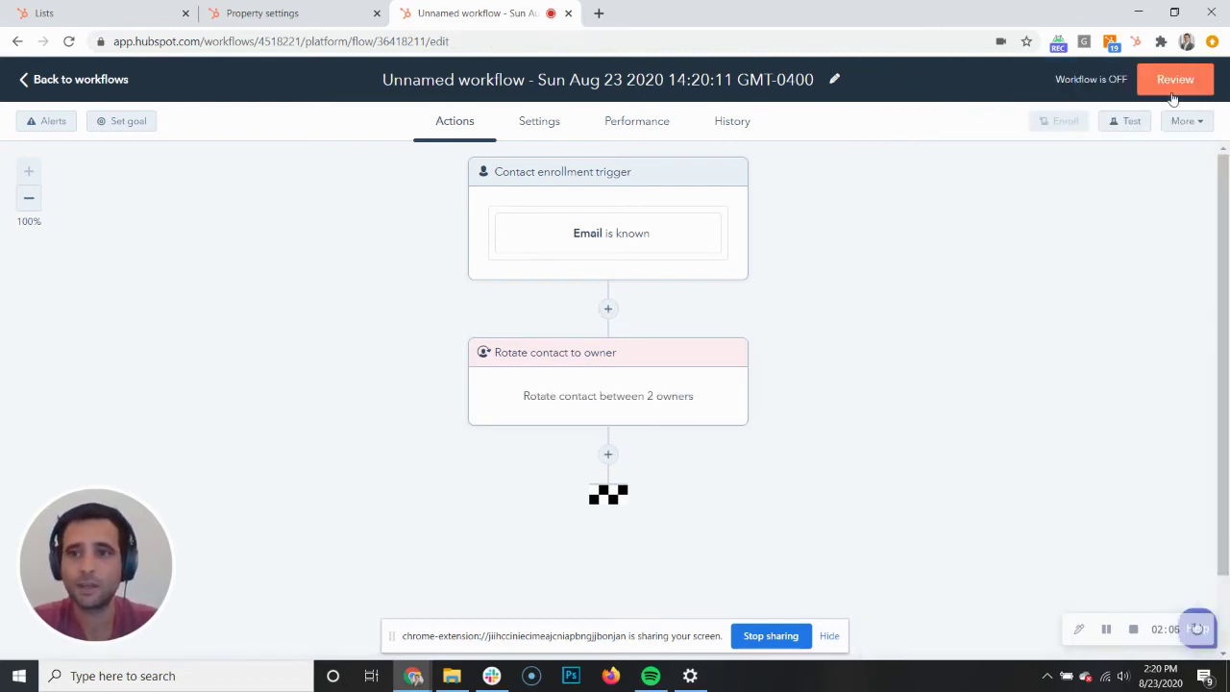
{"action": "left_click", "coordinate": [1177, 81]}
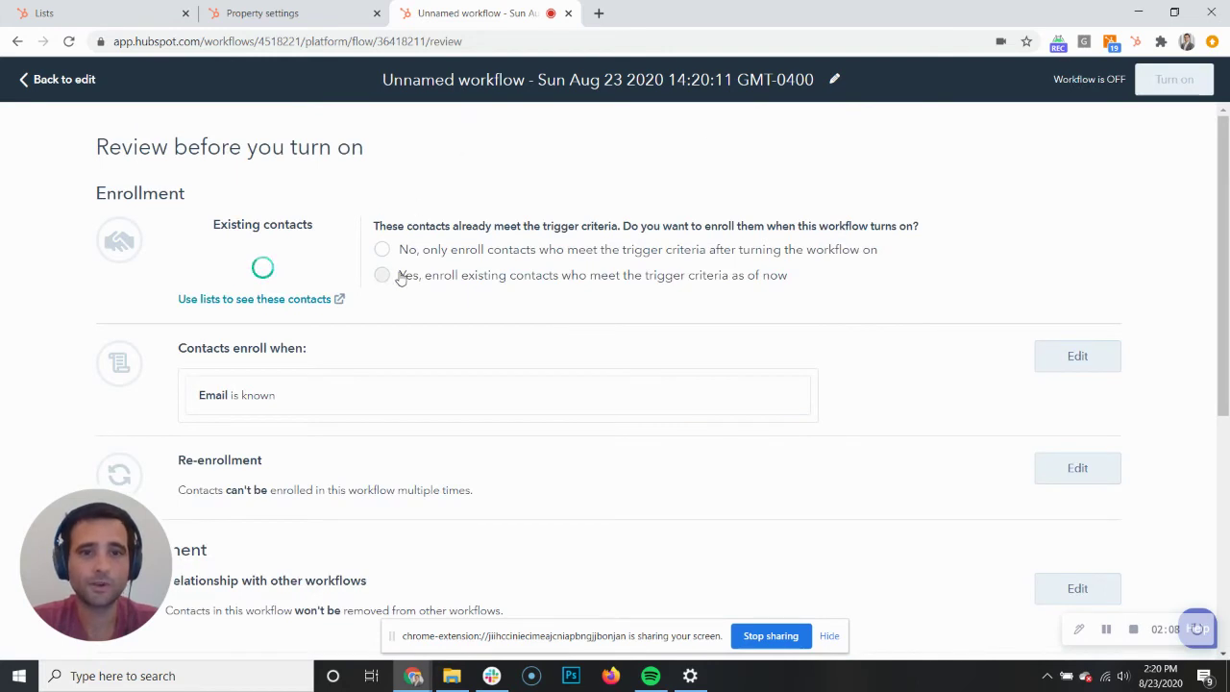
{"action": "left_click", "coordinate": [402, 276]}
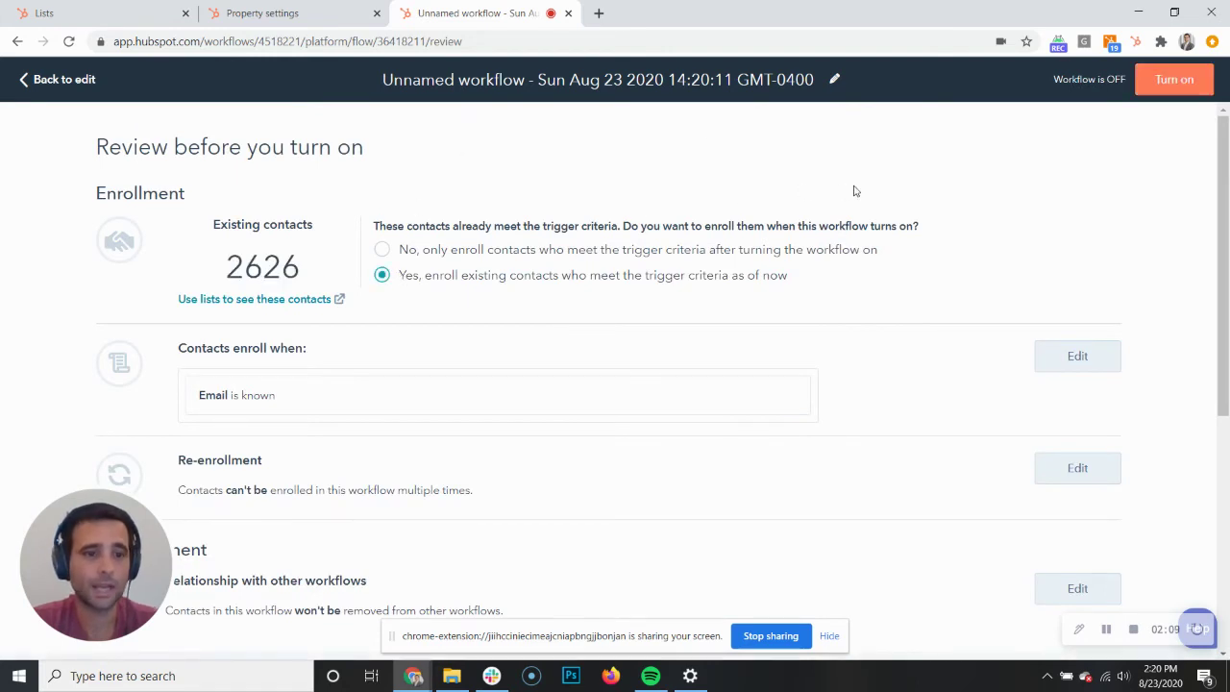
{"action": "left_click", "coordinate": [1167, 81]}
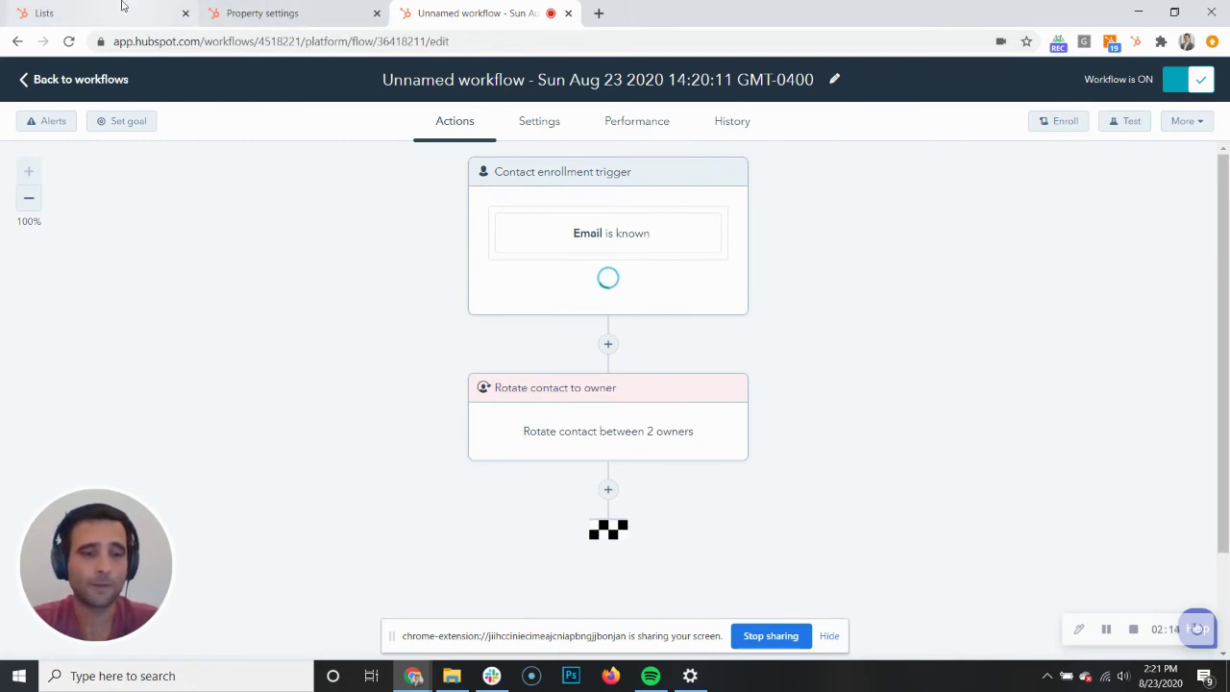
{"action": "left_click", "coordinate": [80, 82]}
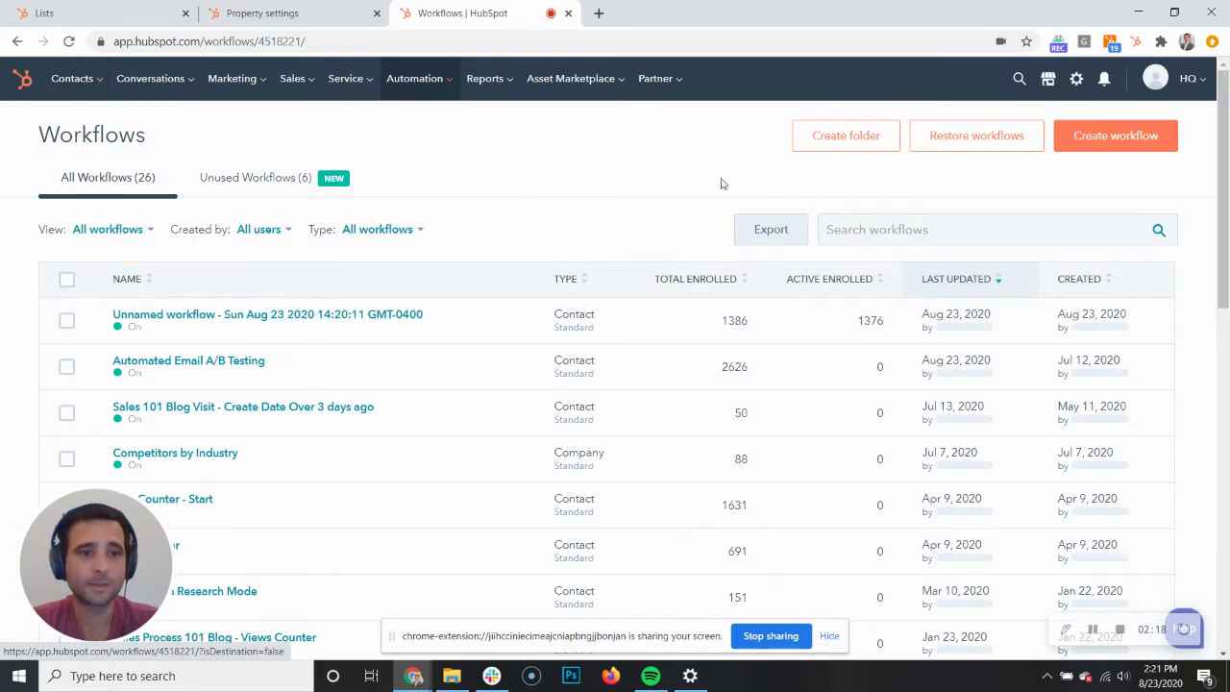
Step: Create a new contact-based active list named Owner A
{"action": "left_click", "coordinate": [72, 78]}
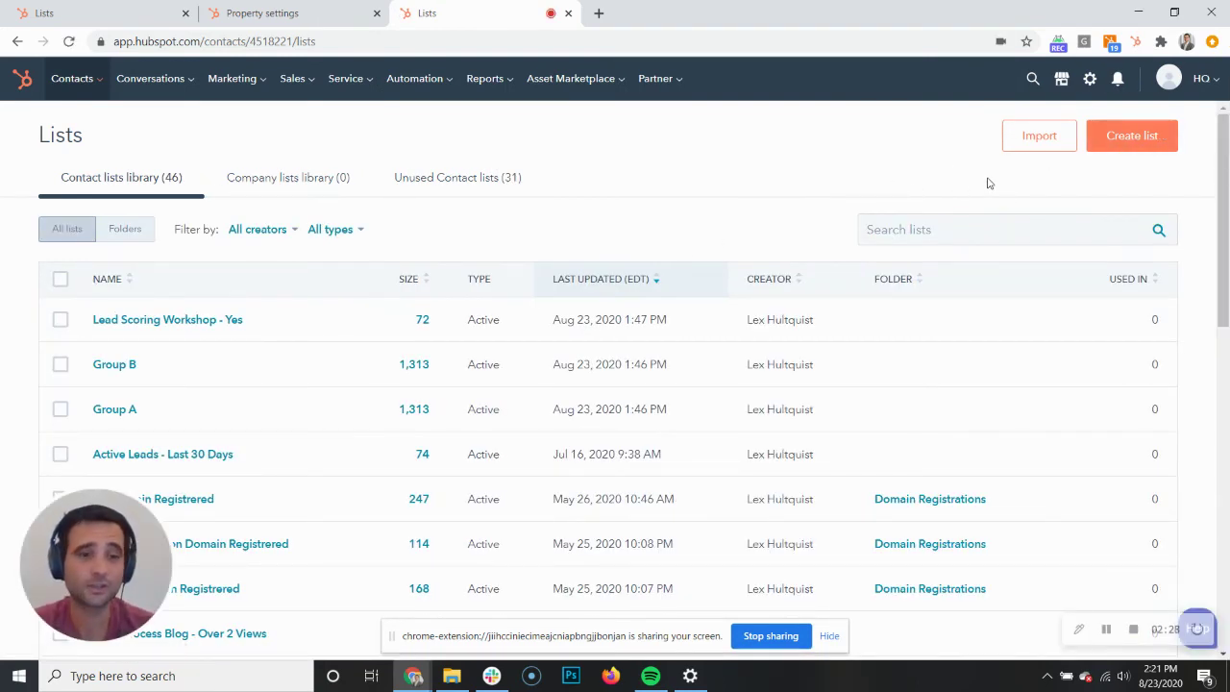
{"action": "left_click", "coordinate": [1109, 155]}
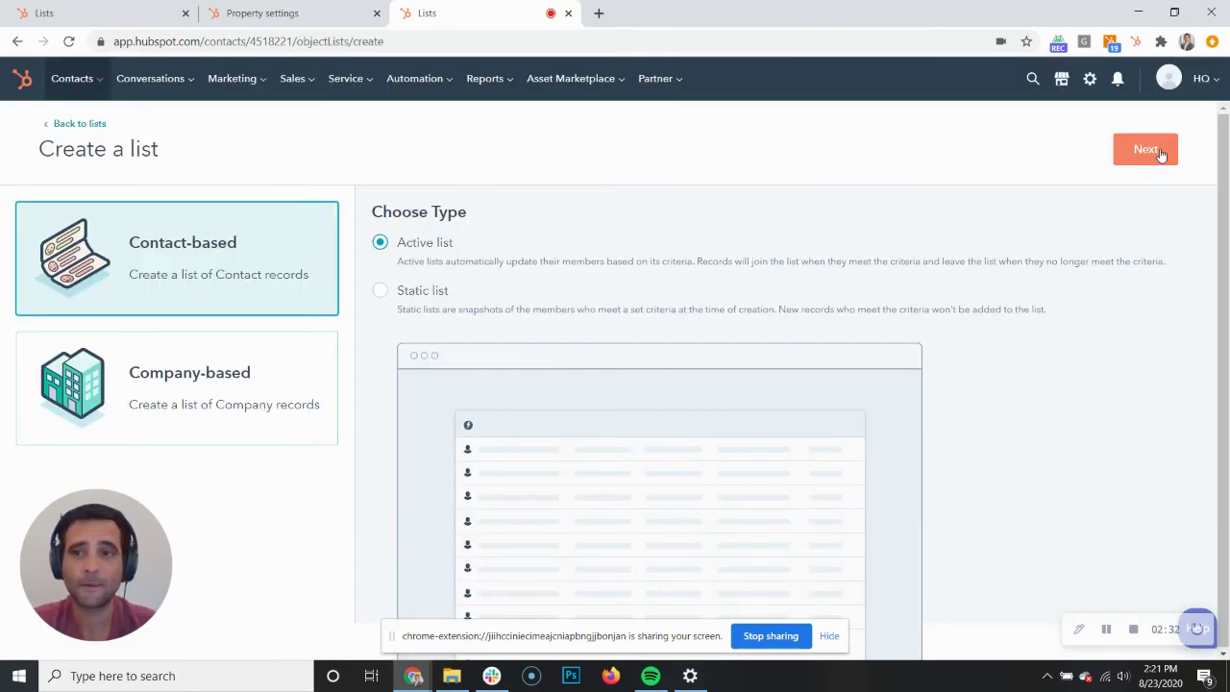
{"action": "left_click", "coordinate": [1145, 148]}
{"action": "left_click", "coordinate": [88, 155]}
{"action": "type", "text": "Ow"}
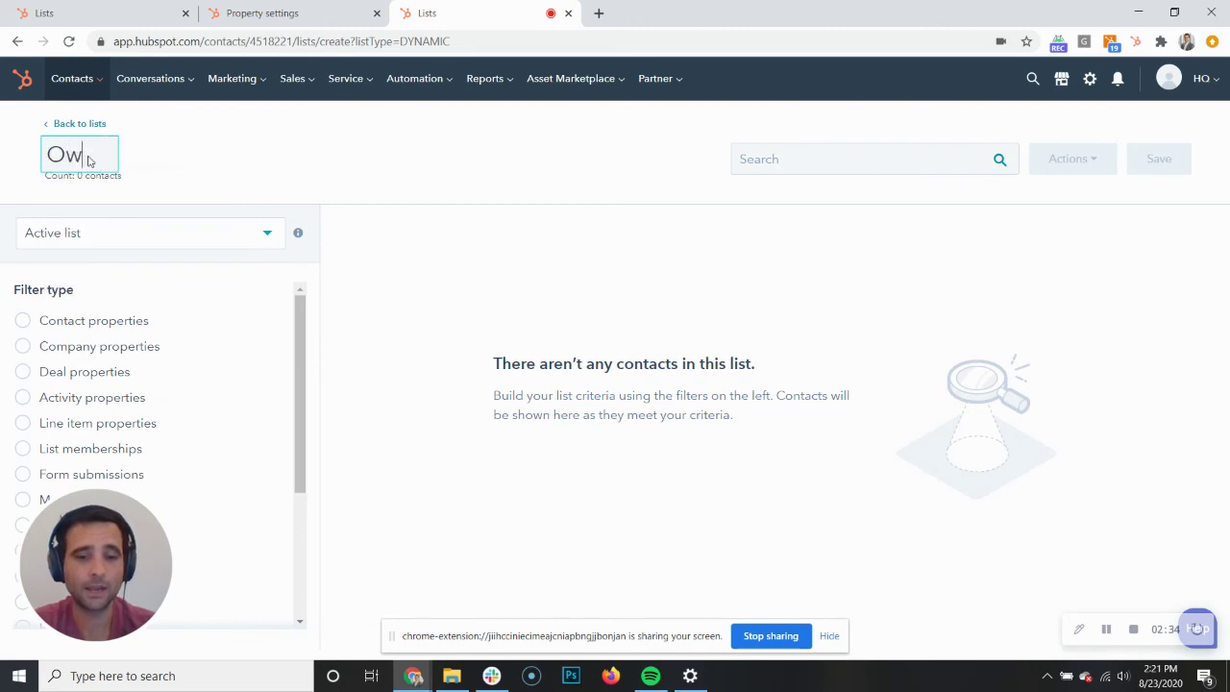
{"action": "type", "text": "ner A"}
{"action": "left_click", "coordinate": [65, 324]}
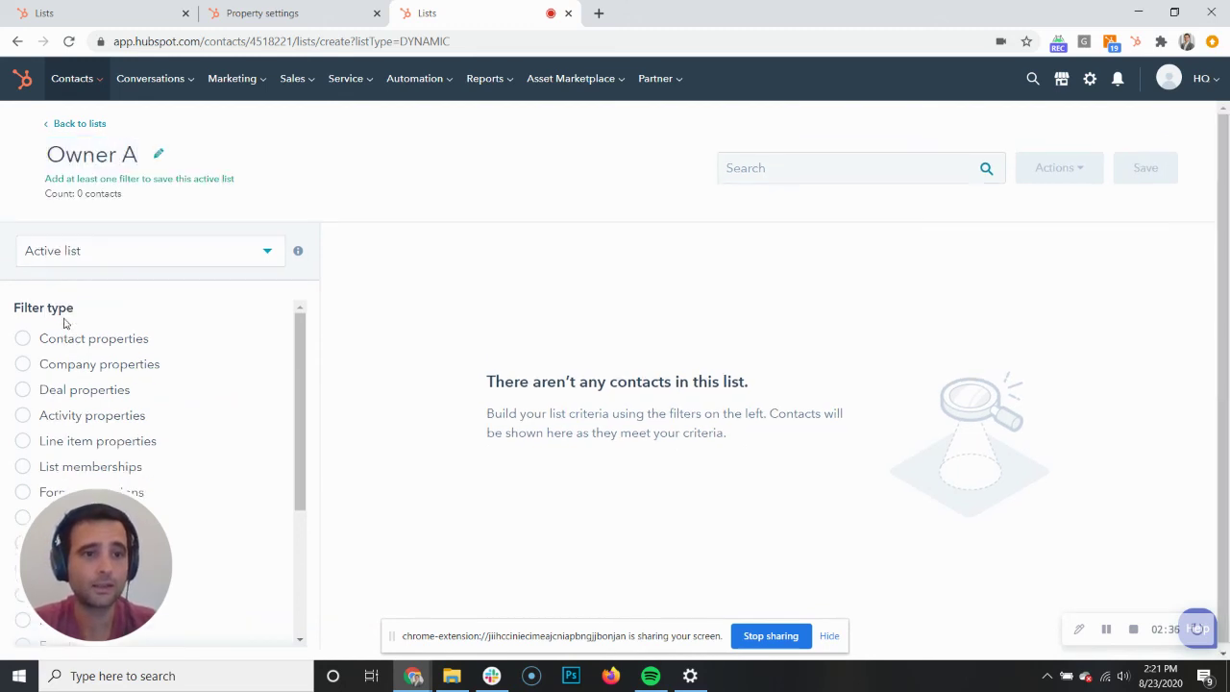
Step: Filter the list to contacts whose Random Owner Assignment is any of one chosen user
{"action": "left_click", "coordinate": [100, 340]}
{"action": "type", "text": "rand"}
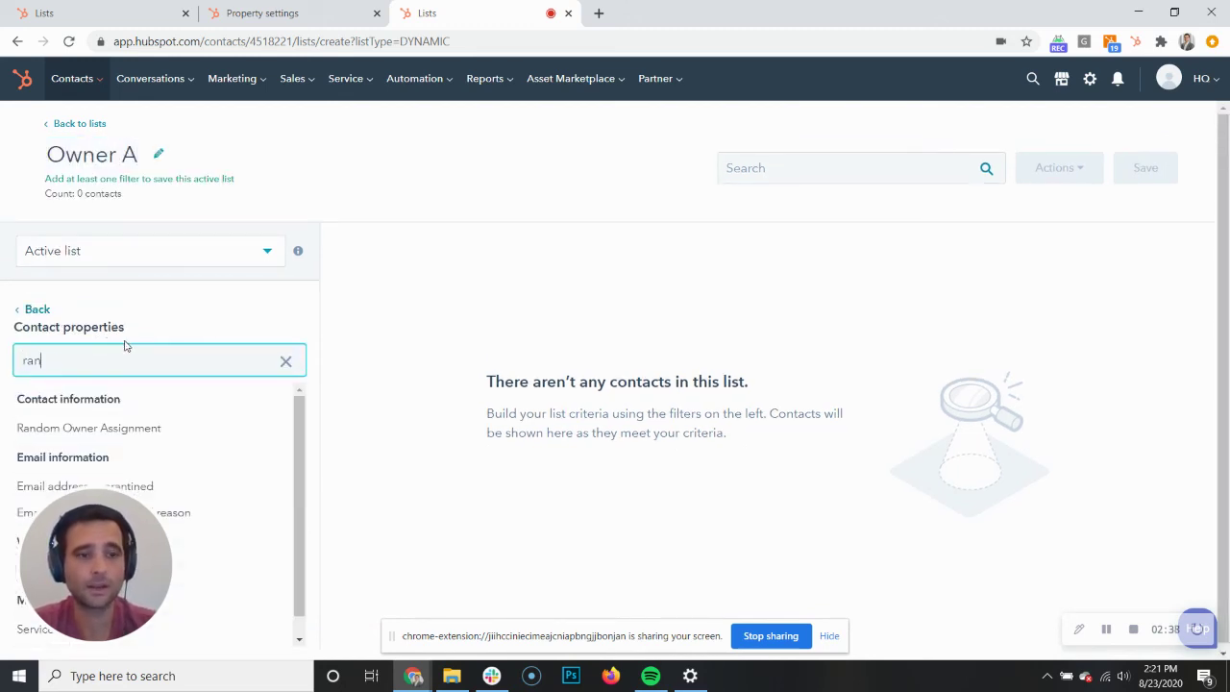
{"action": "left_click", "coordinate": [88, 428]}
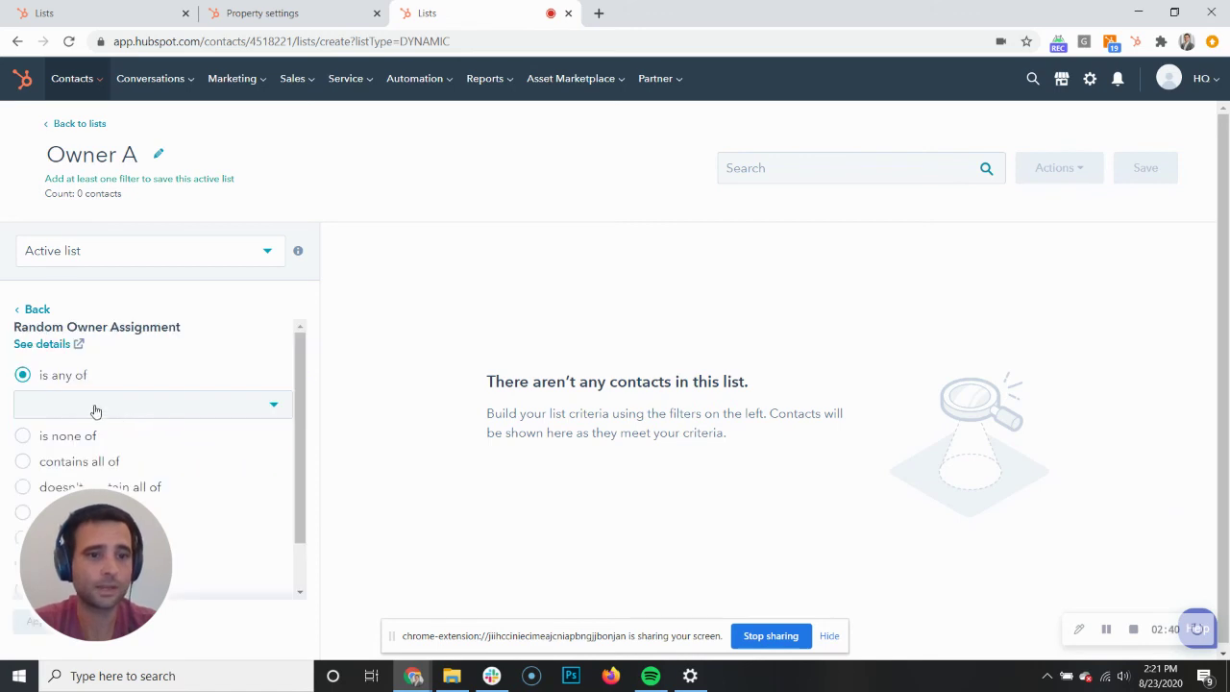
{"action": "left_click", "coordinate": [110, 405]}
{"action": "type", "text": "lex"}
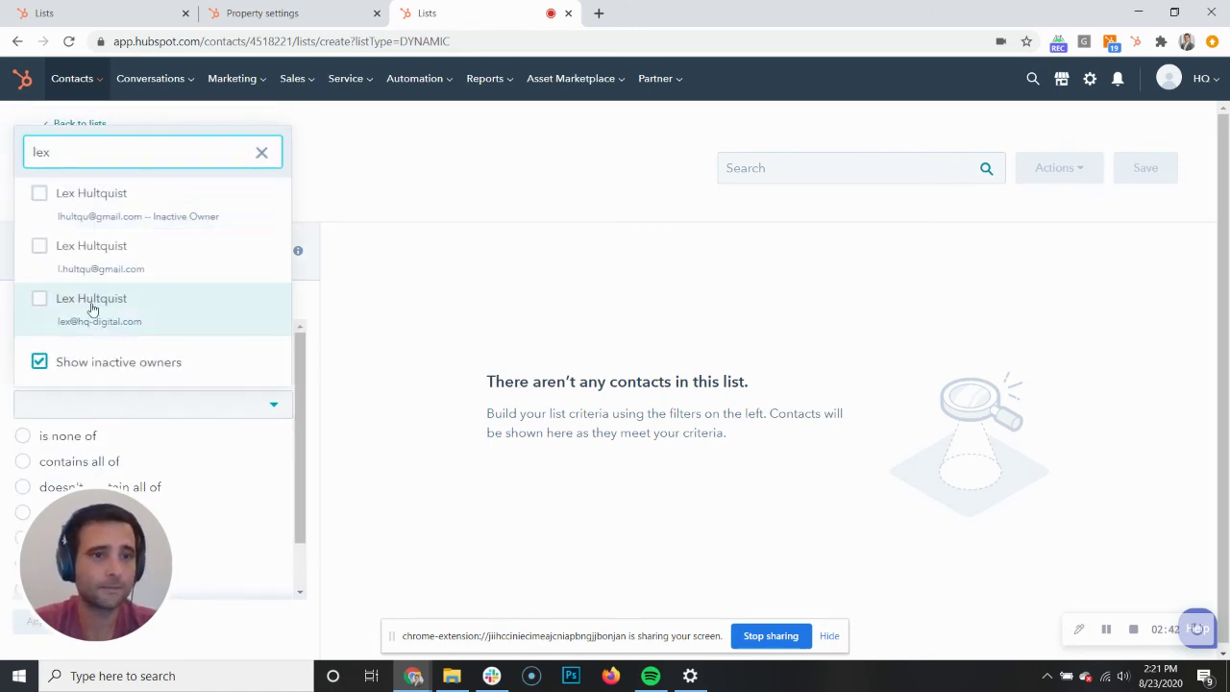
{"action": "left_click", "coordinate": [38, 302]}
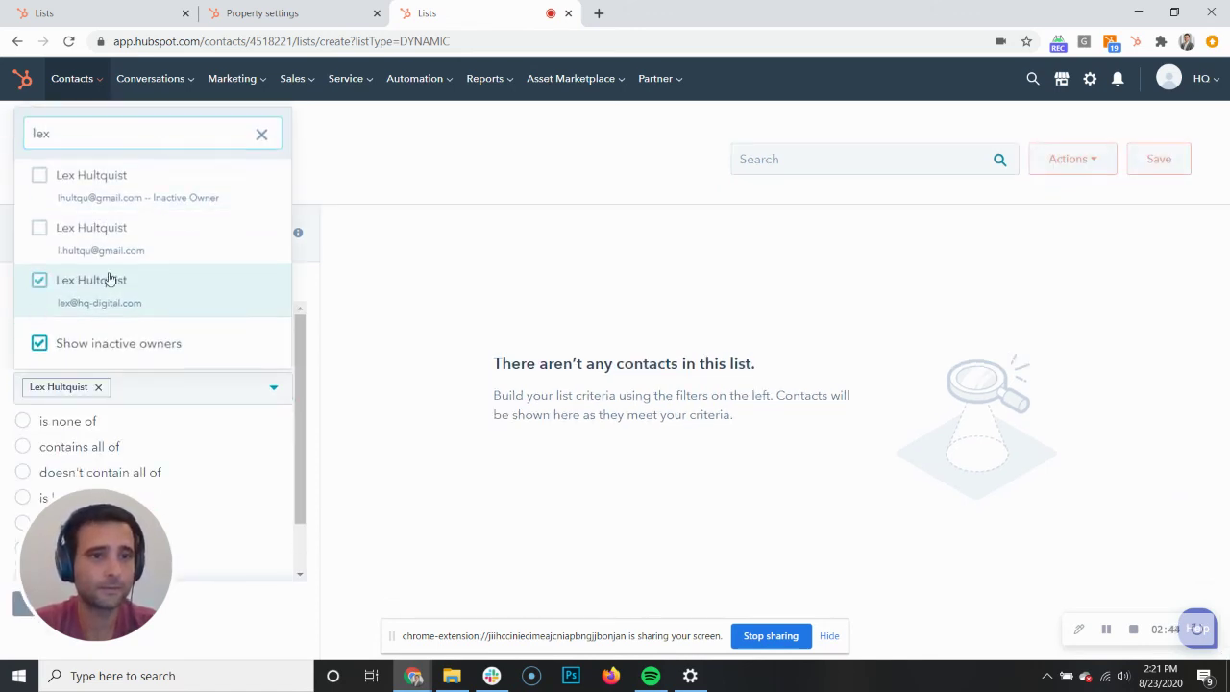
{"action": "left_click", "coordinate": [468, 144]}
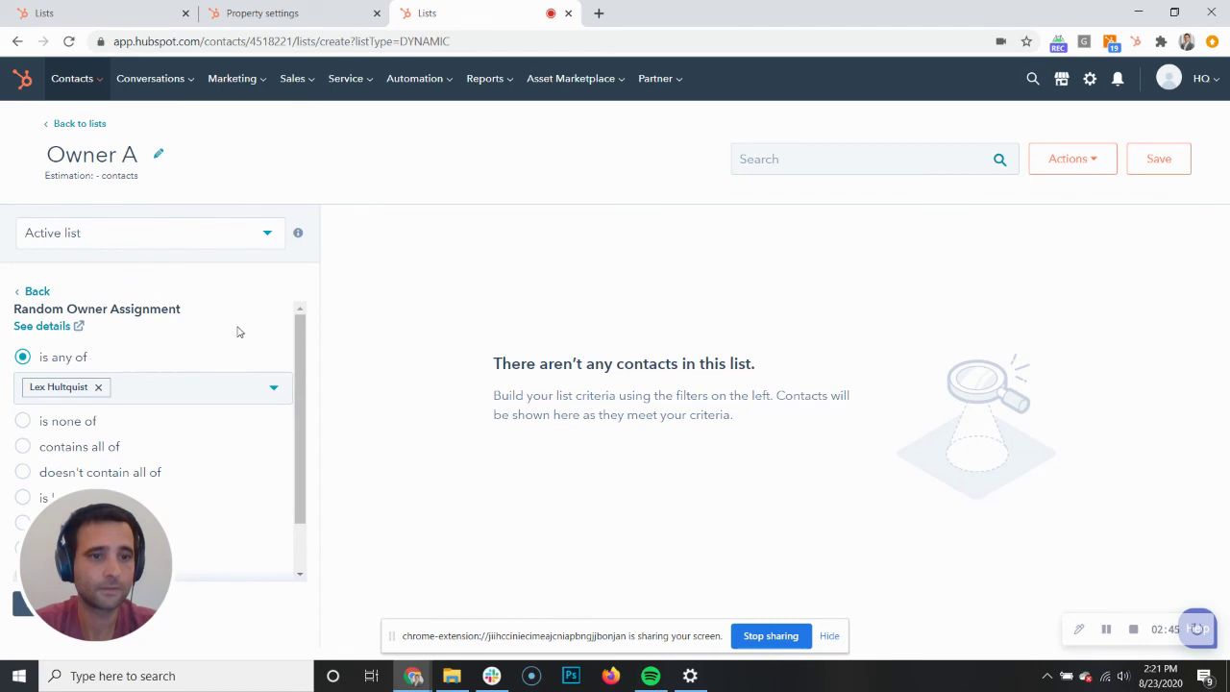
{"action": "left_click", "coordinate": [15, 613]}
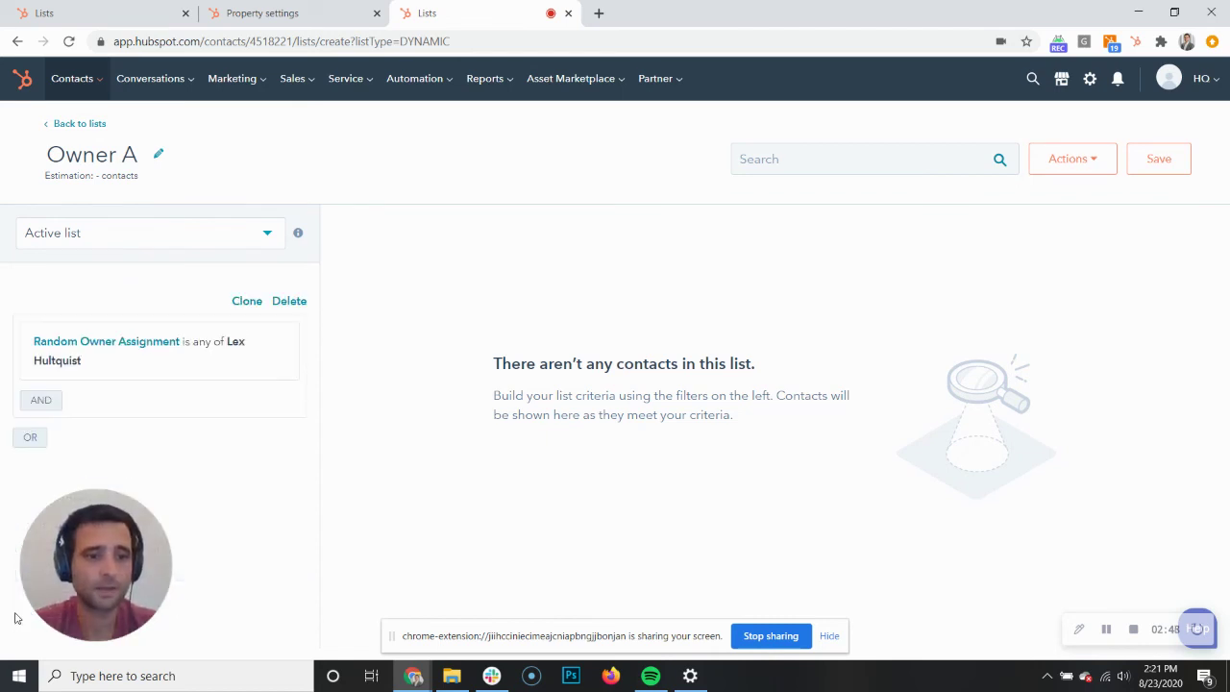